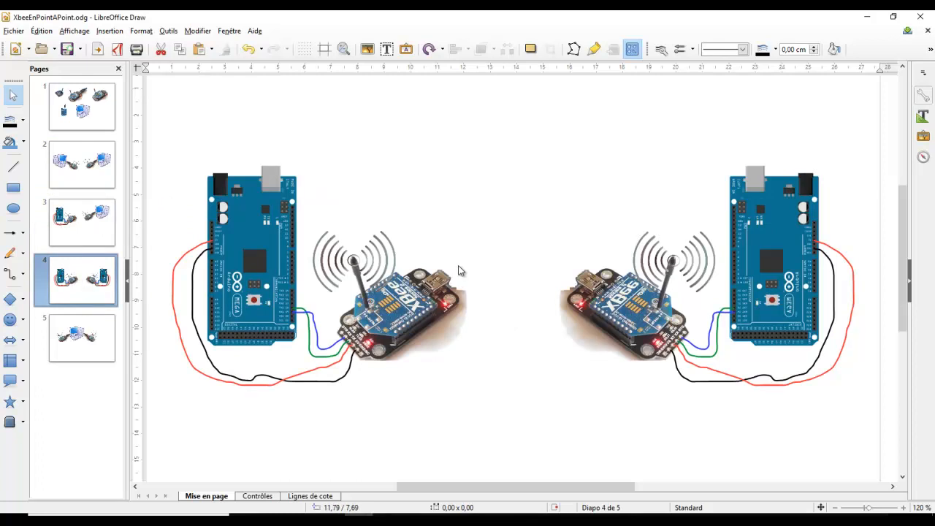
Step: Browse the drawing's slides showing the XBee and Arduino point-to-point setups
click(75, 106)
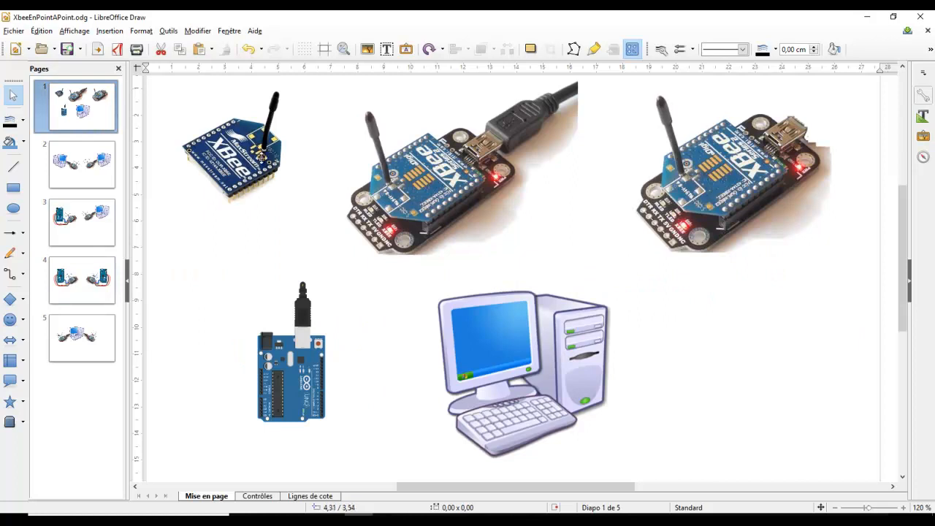
click(234, 186)
click(235, 244)
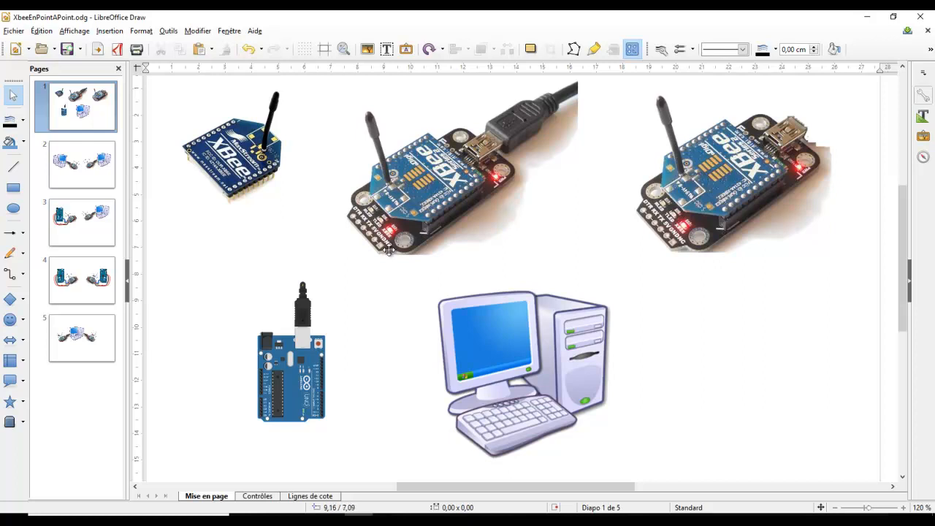
click(76, 287)
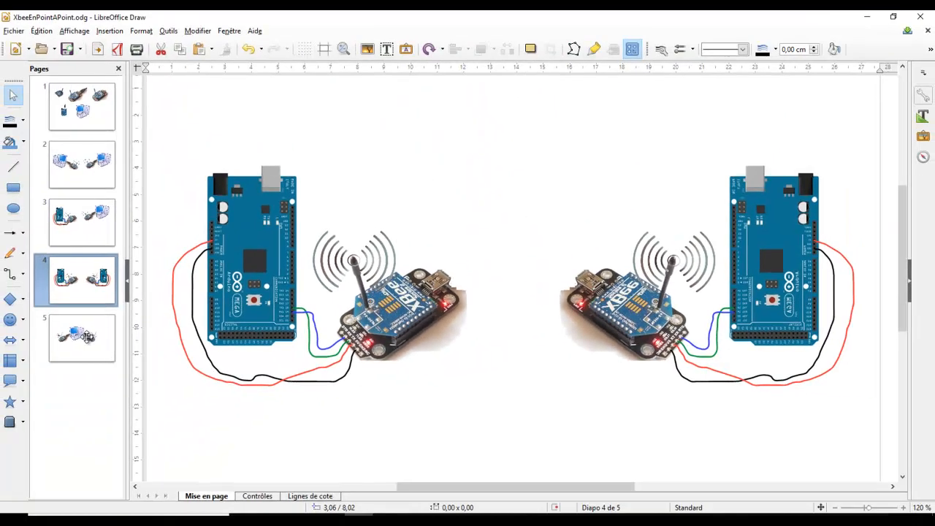
click(88, 340)
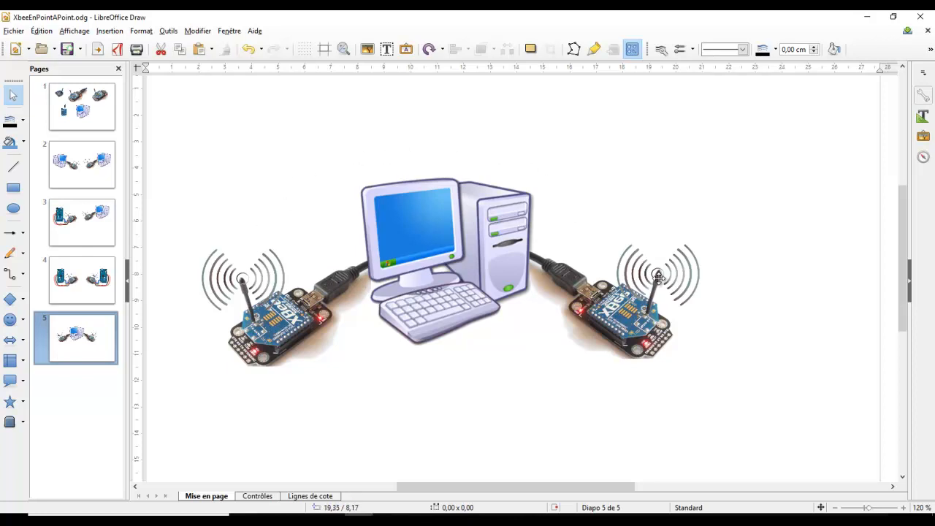
Step: Launch XCTU from the system search
key(alt+Tab)
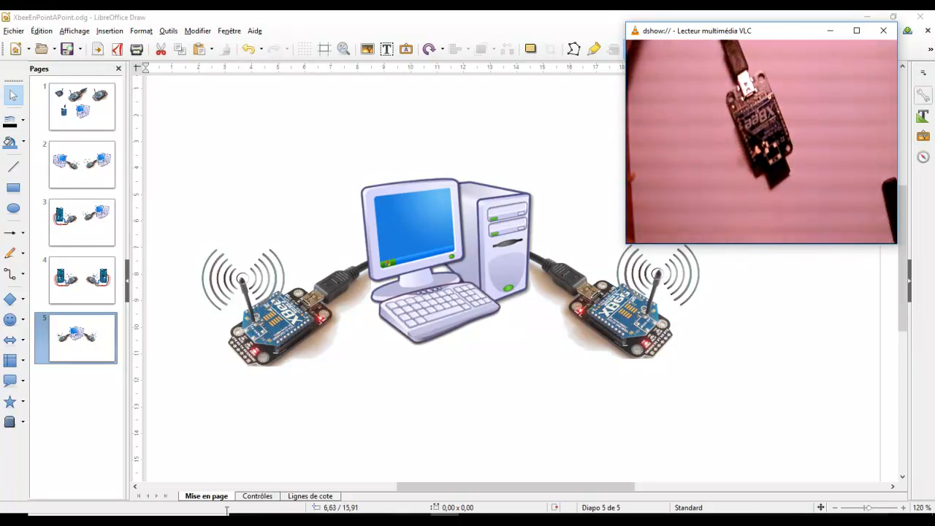
key(super)
text(xctu)
key(Return)
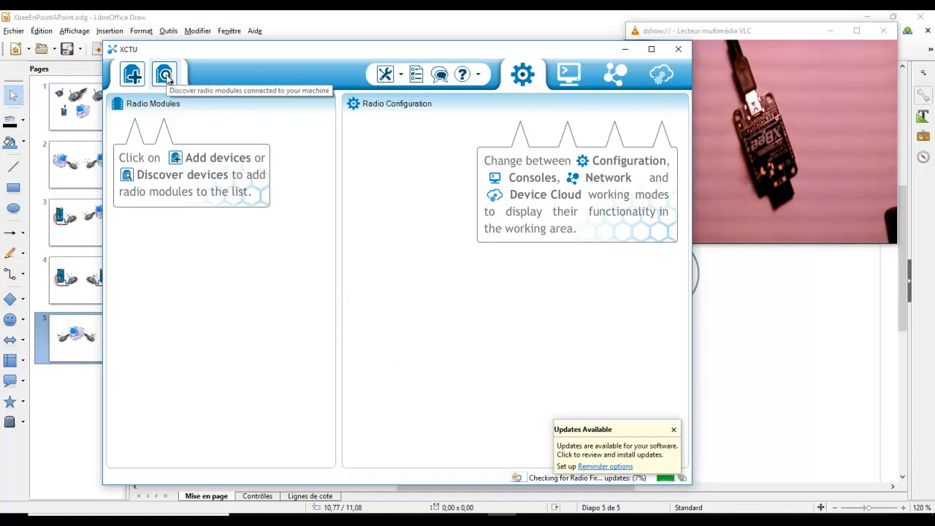
Step: Discover the radio module on COM9 at 9600 baud and add the found XBee to the module list
click(166, 78)
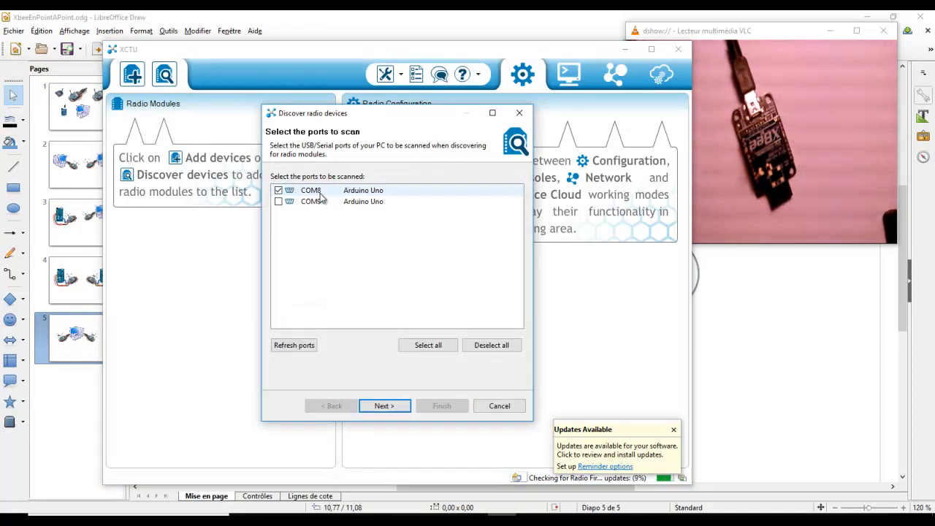
click(500, 406)
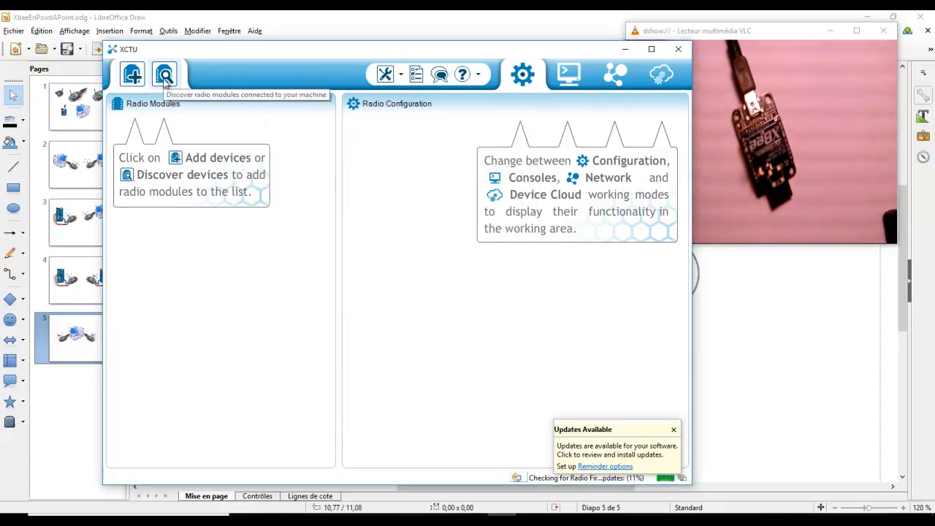
click(164, 75)
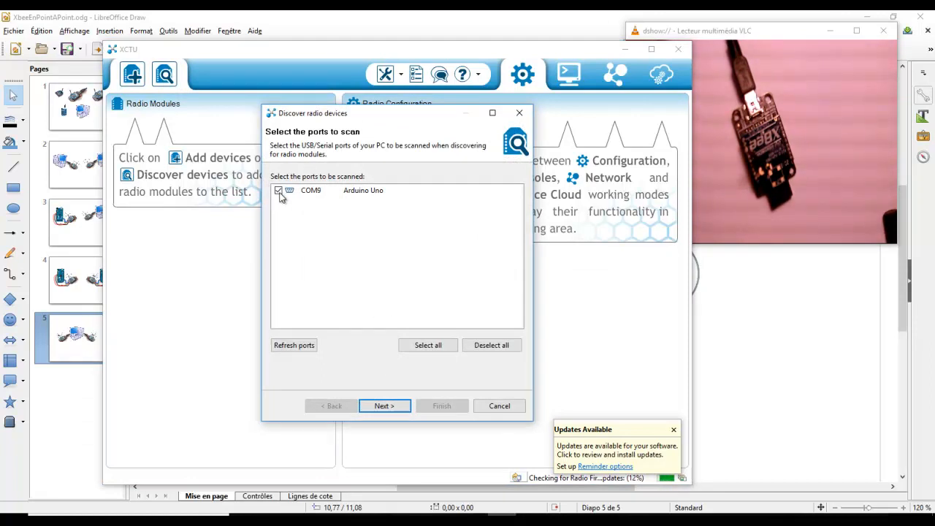
click(385, 406)
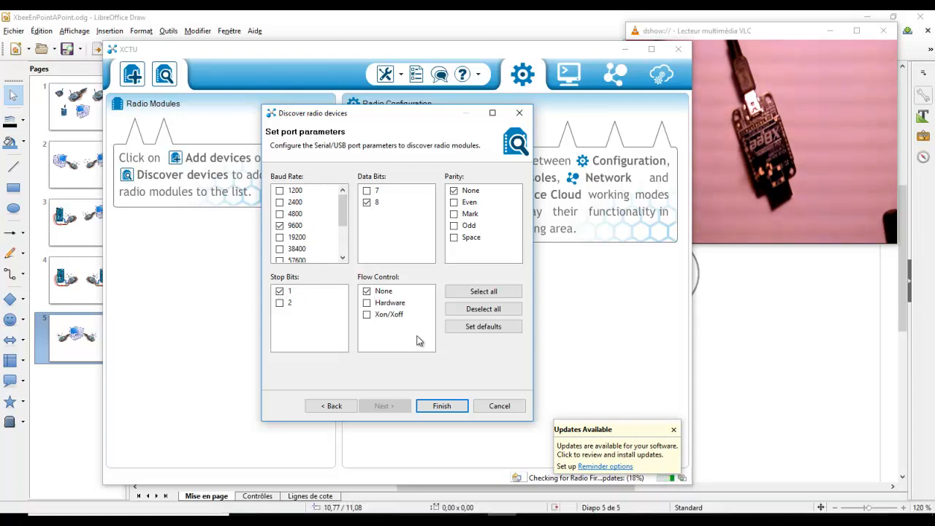
click(444, 406)
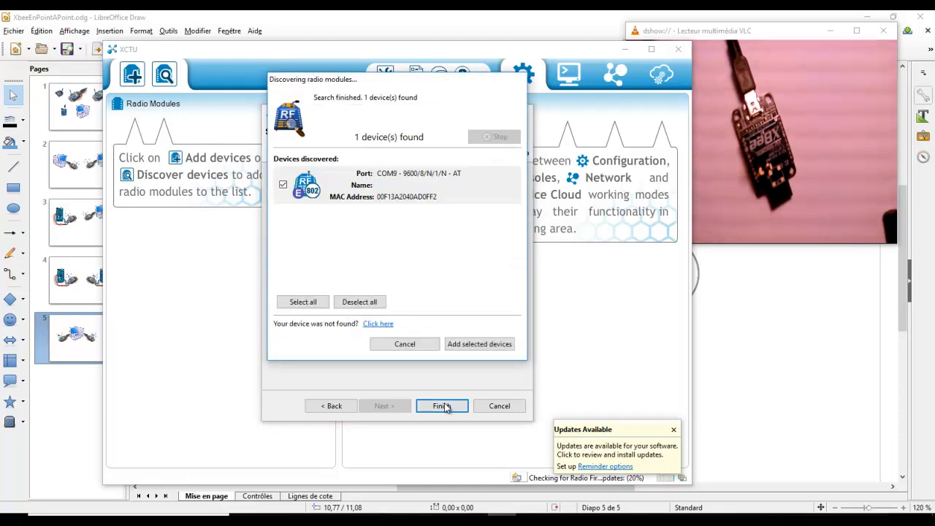
click(485, 348)
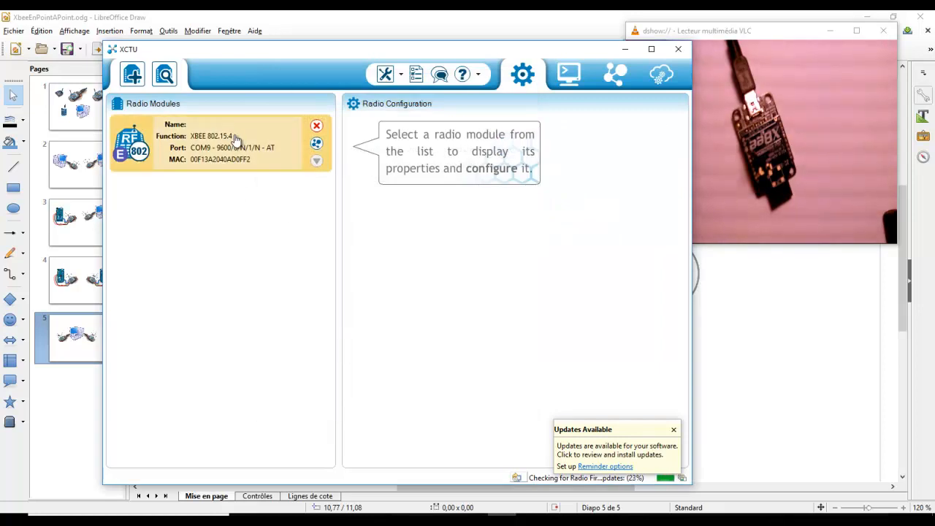
Step: Select the added XBee 802.15.4 module and read its radio settings
click(235, 139)
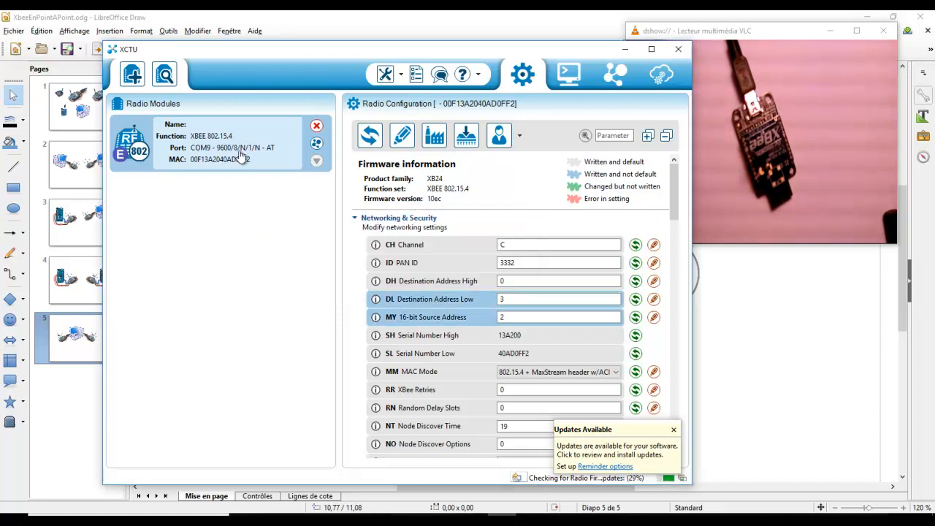
click(371, 135)
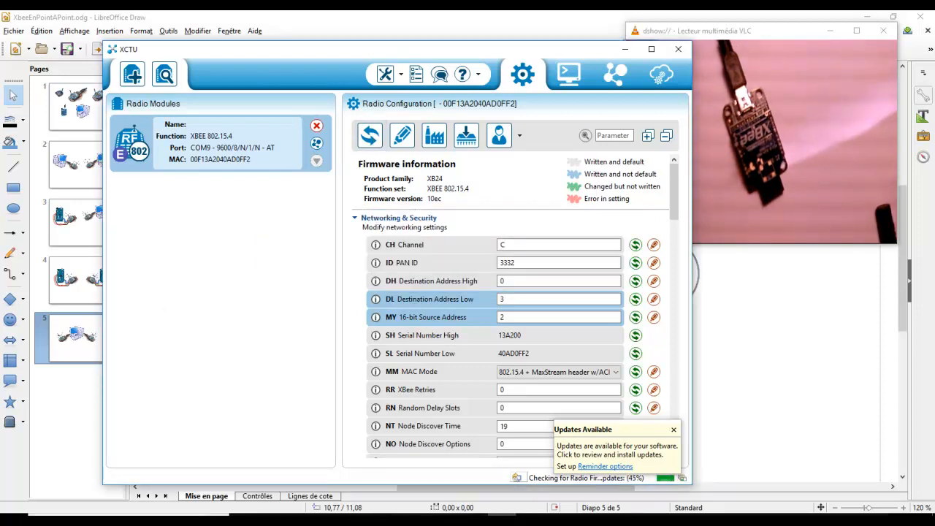
Step: Open a second XCTU window and tile both XCTU windows side by side
click(129, 520)
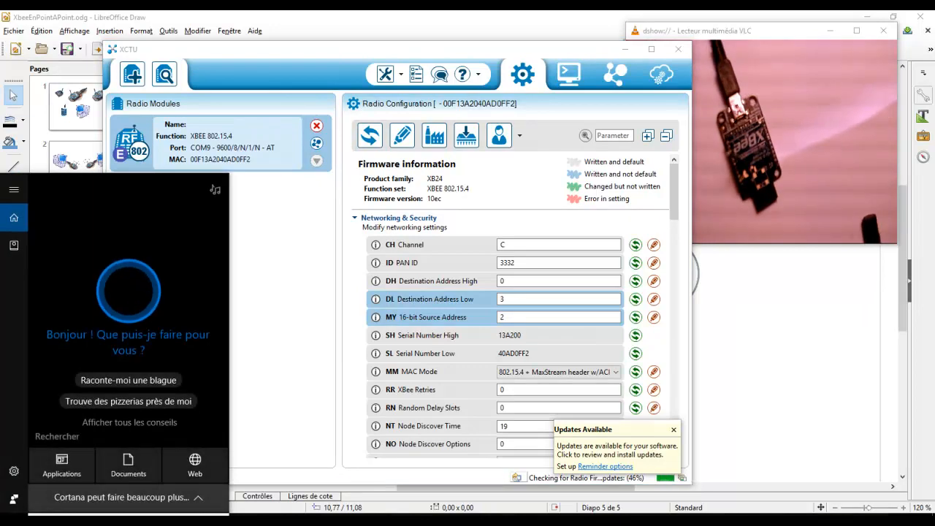
text(xctu)
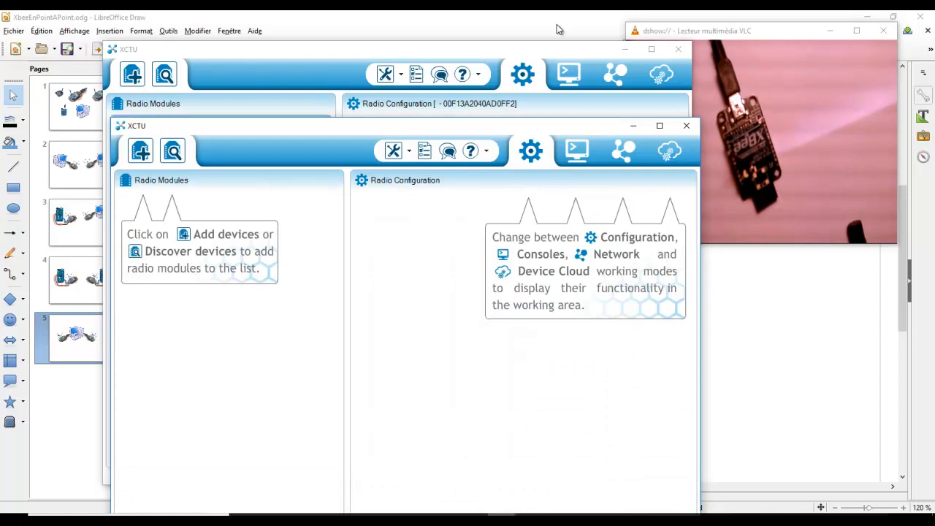
click(487, 99)
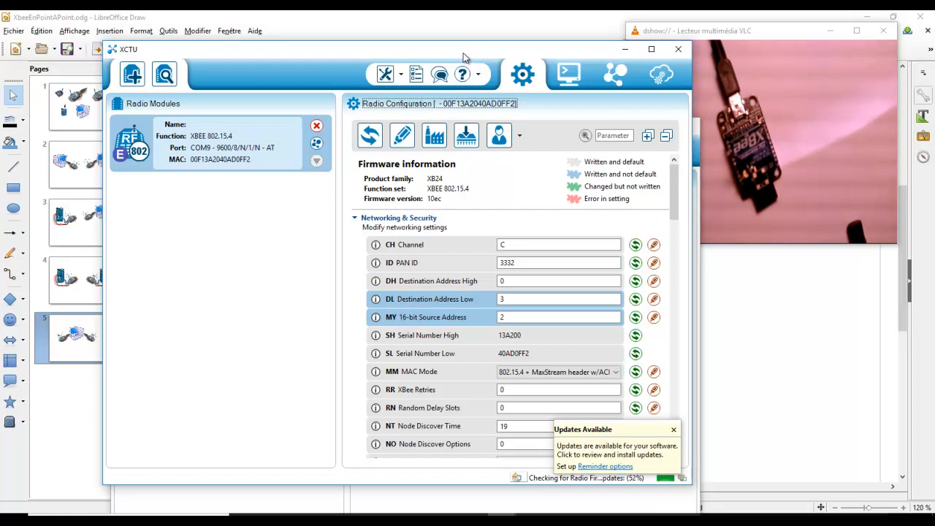
key(super+Left)
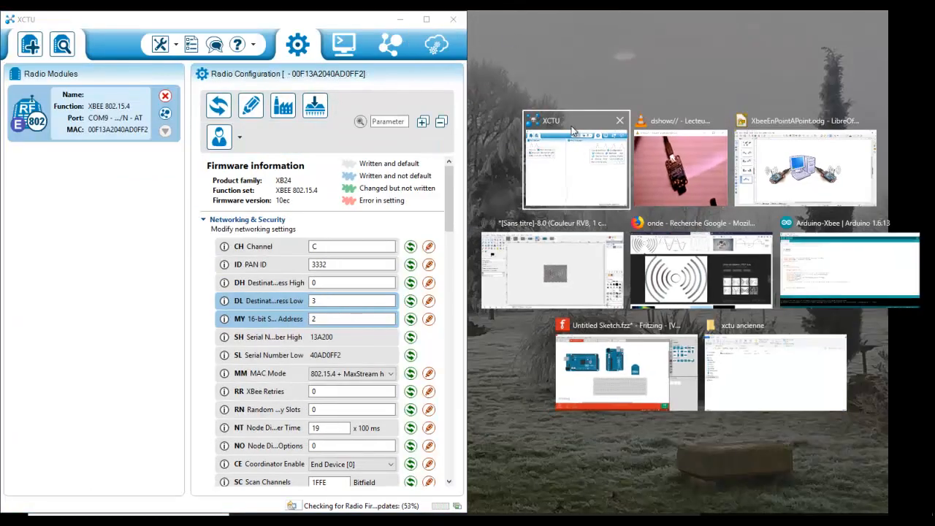
click(556, 118)
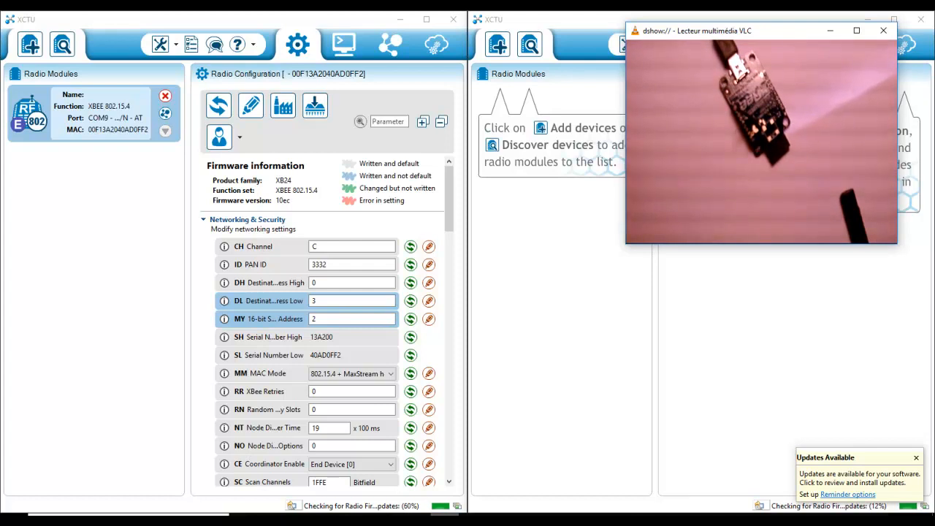
click(359, 520)
mouse_move(445, 520)
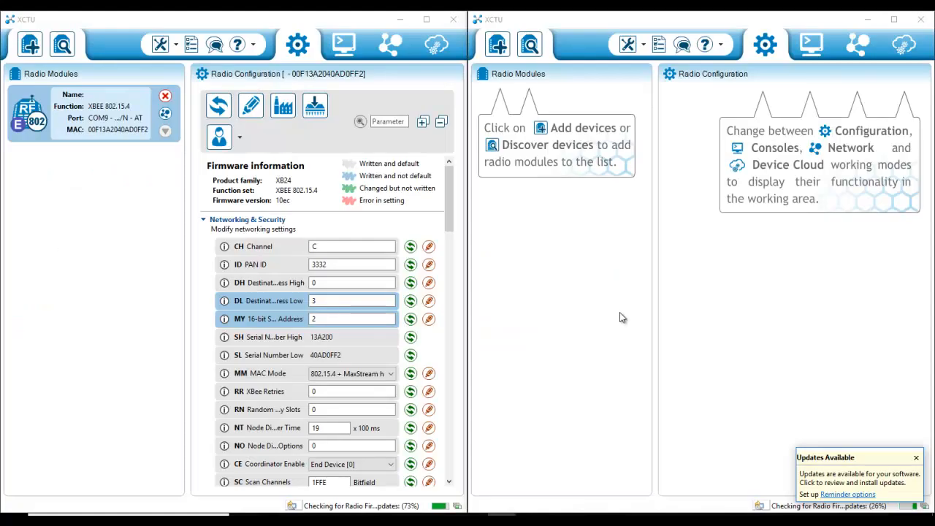
Step: In the second window, discover the radio module on COM8, add it, and select it to load its configuration
click(532, 46)
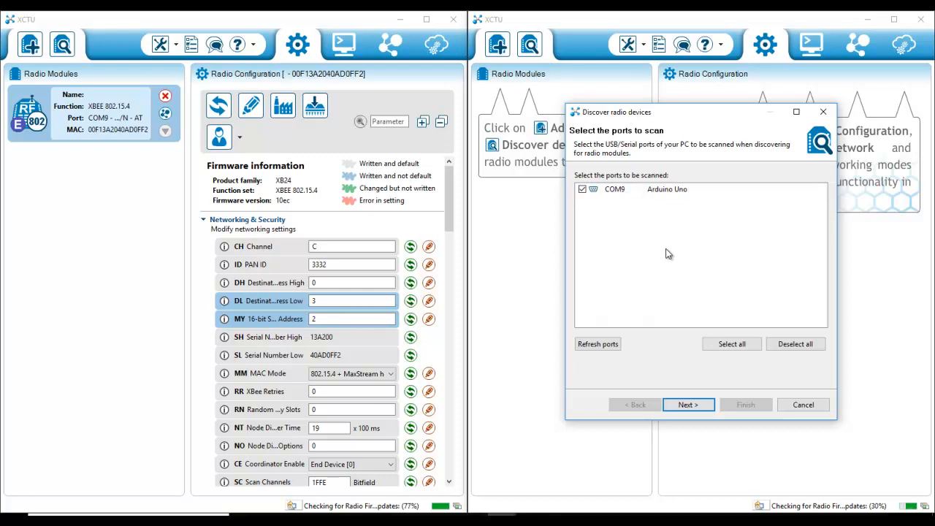
click(803, 405)
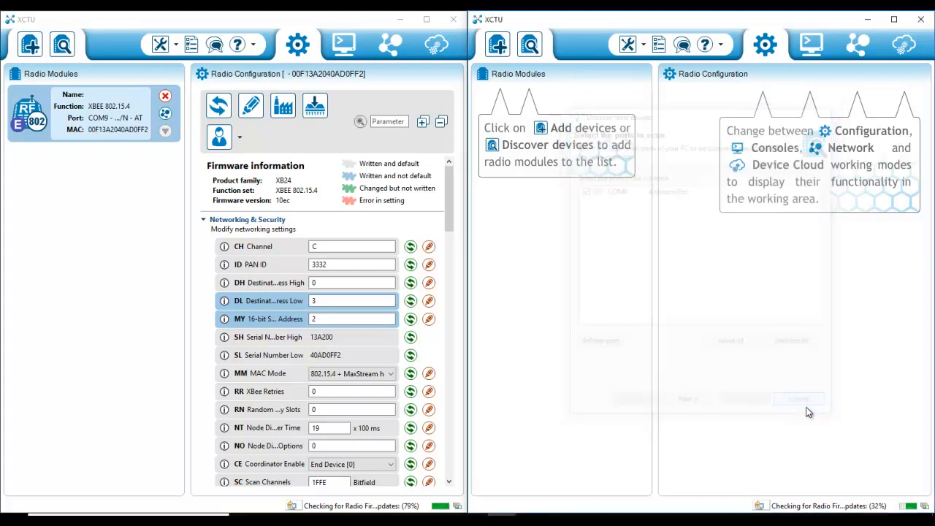
click(531, 45)
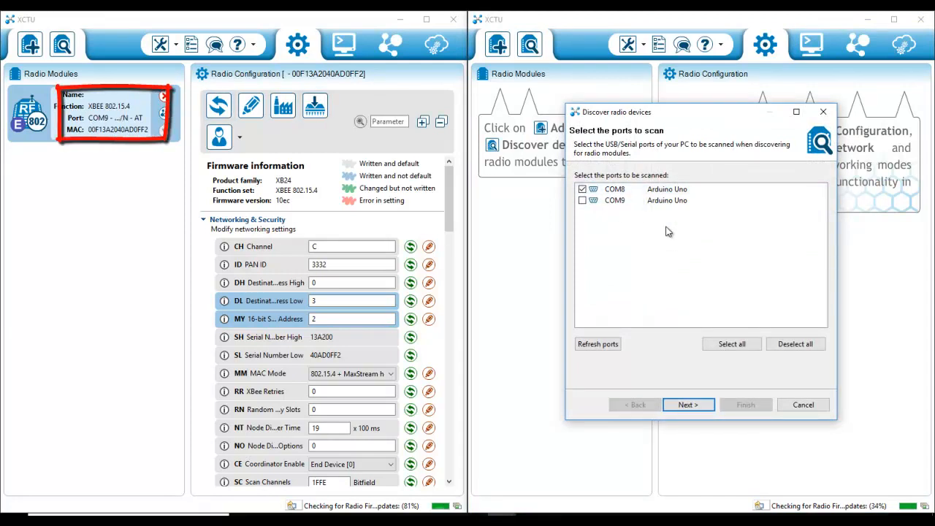
click(688, 404)
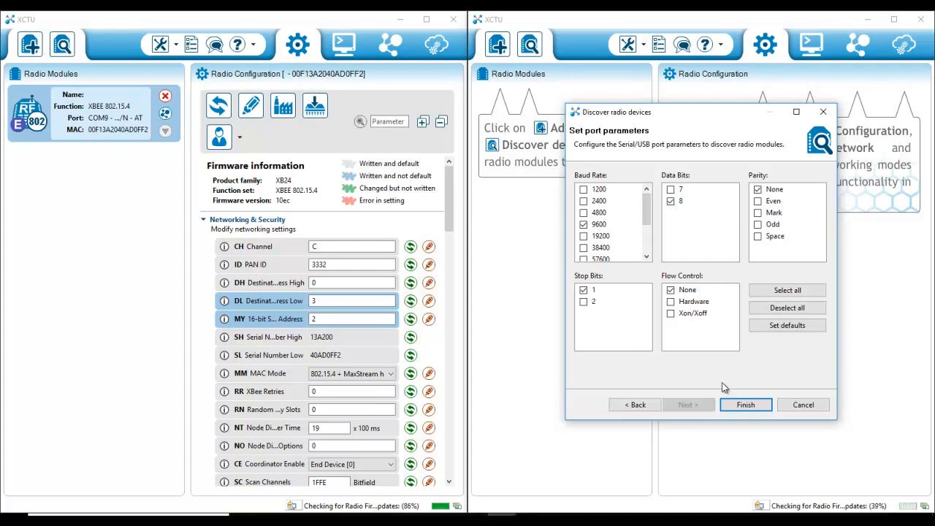
click(739, 407)
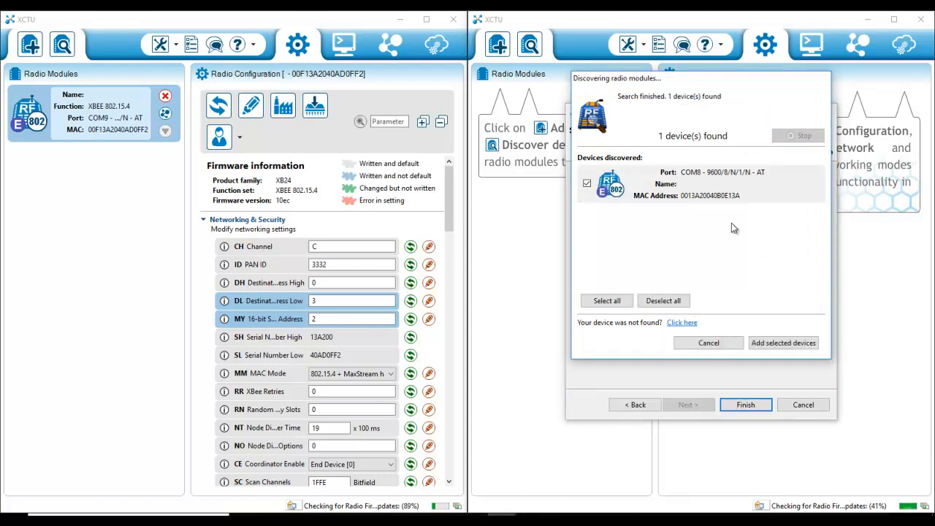
click(779, 344)
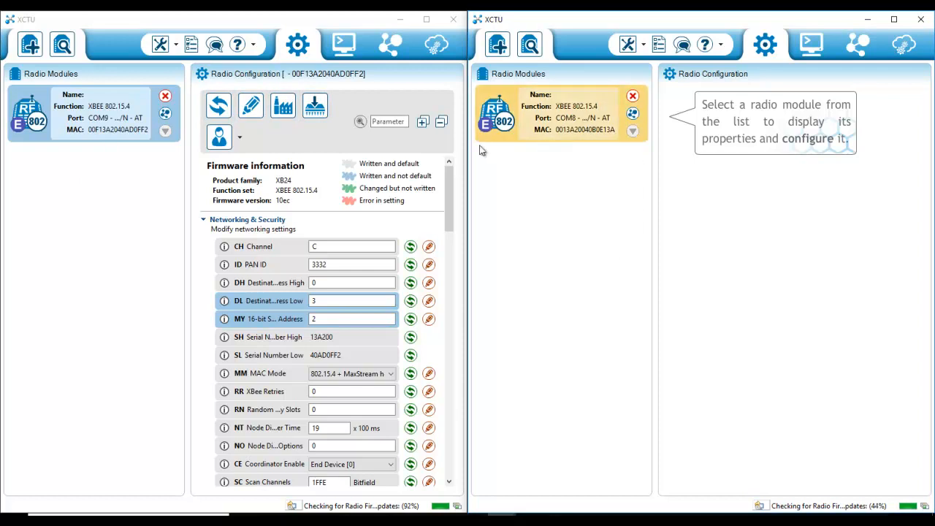
click(580, 116)
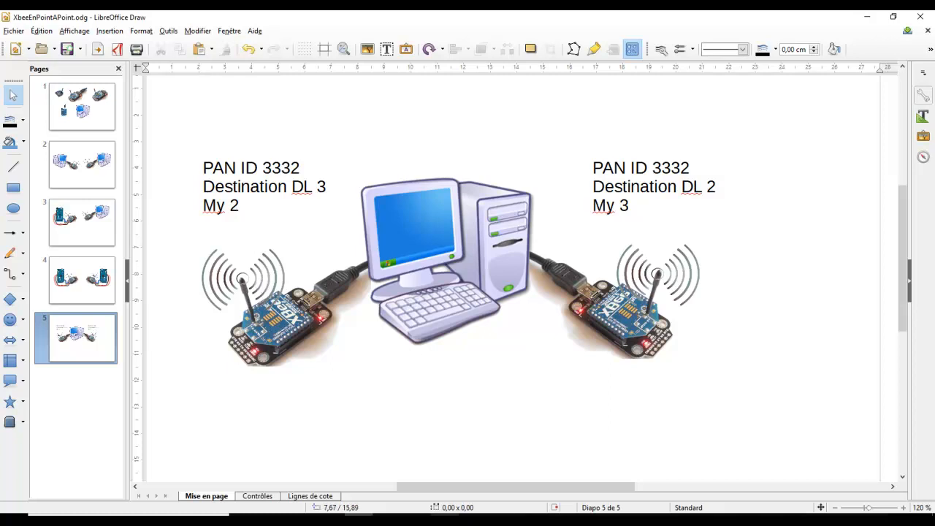
Step: Compare the slide's PAN ID, DL and MY values with the channel, PAN ID and address fields of both modules
click(453, 493)
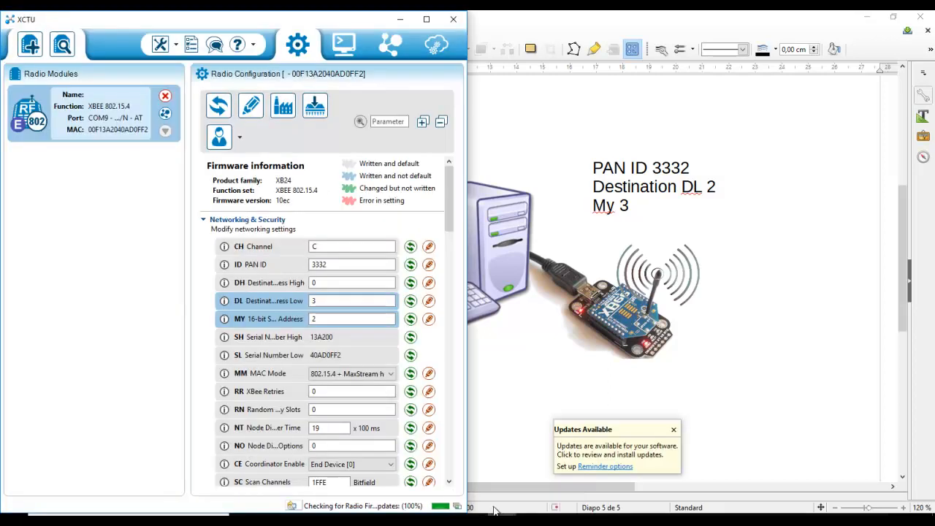
click(539, 486)
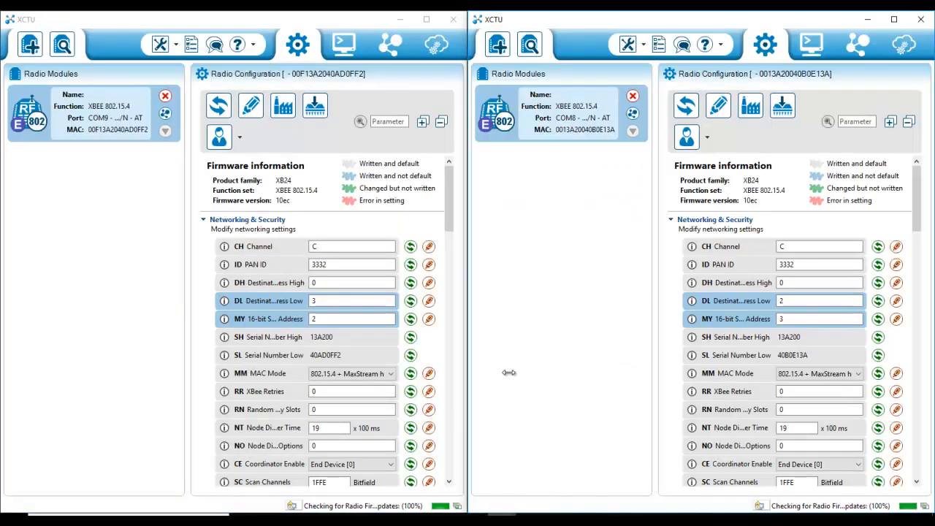
click(347, 247)
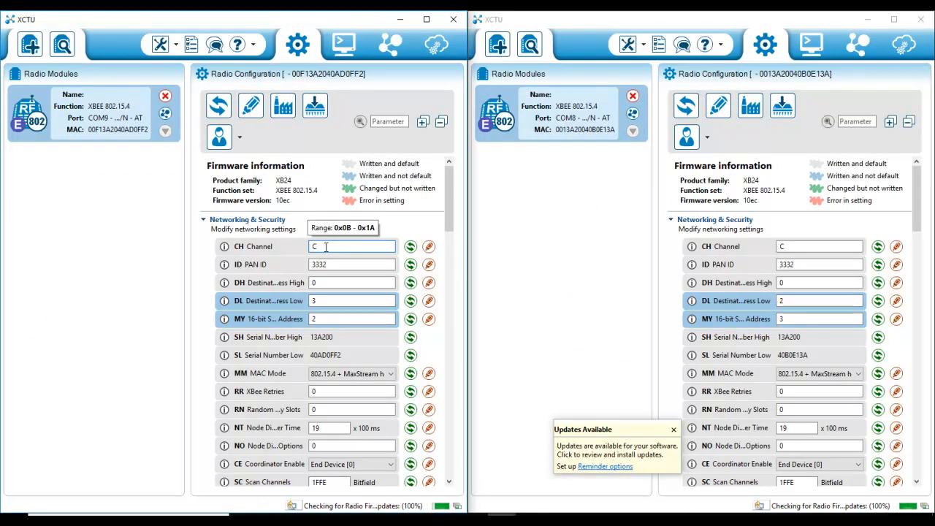
click(778, 246)
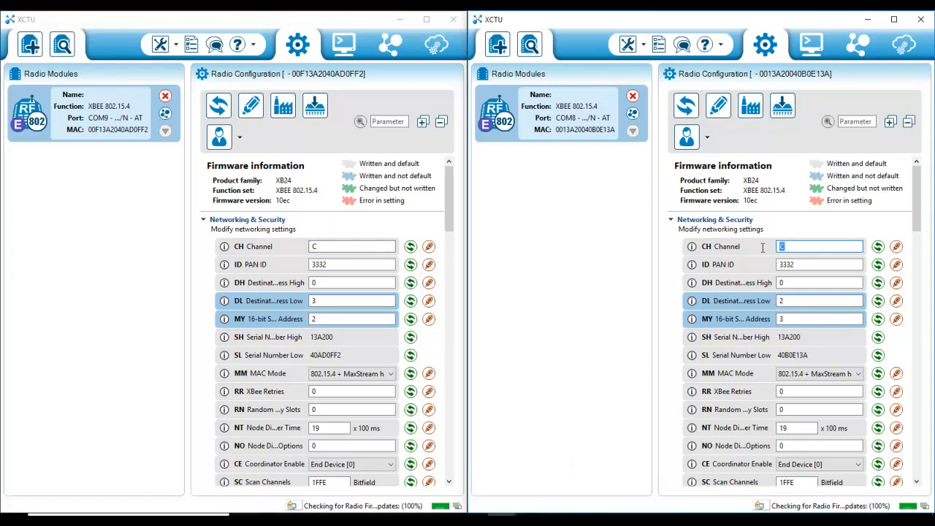
click(359, 265)
drag(359, 265, 314, 264)
click(343, 265)
click(343, 282)
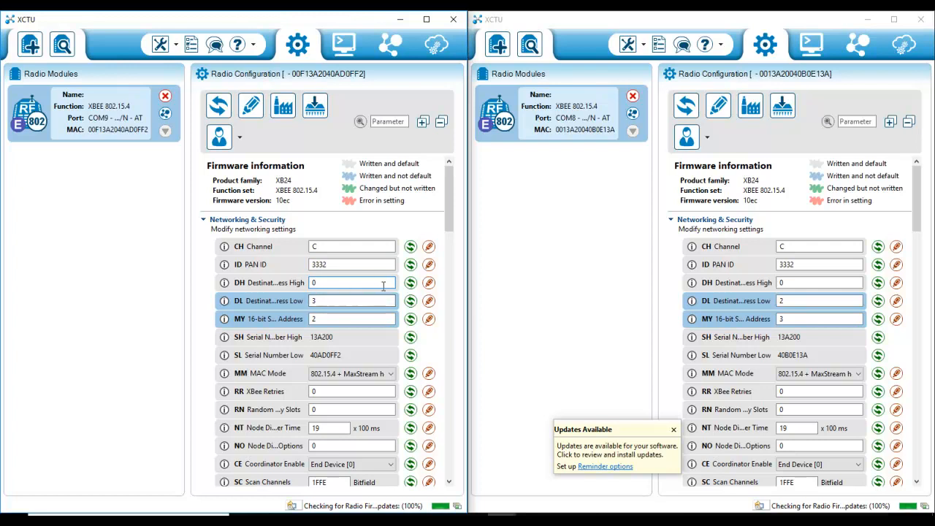
click(344, 298)
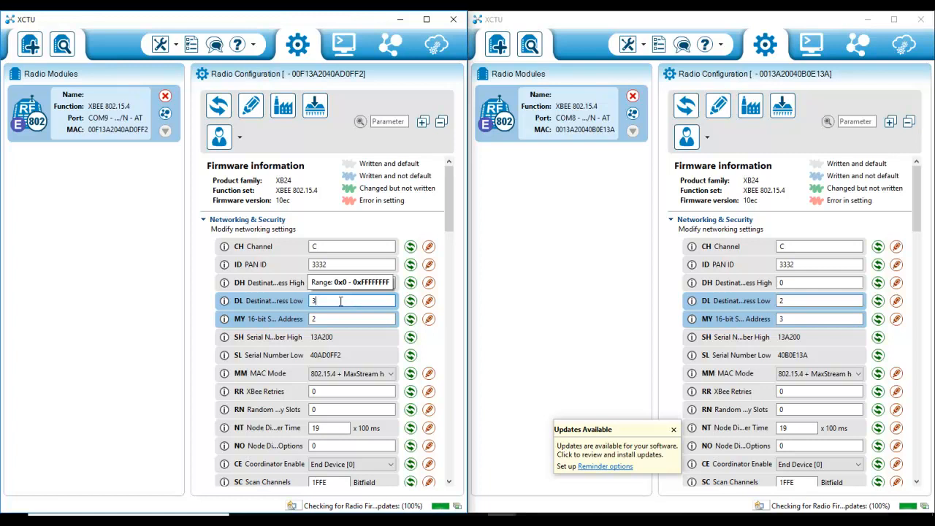
Step: Set the second module's MY 16-bit source address to 3
click(781, 320)
text(3)
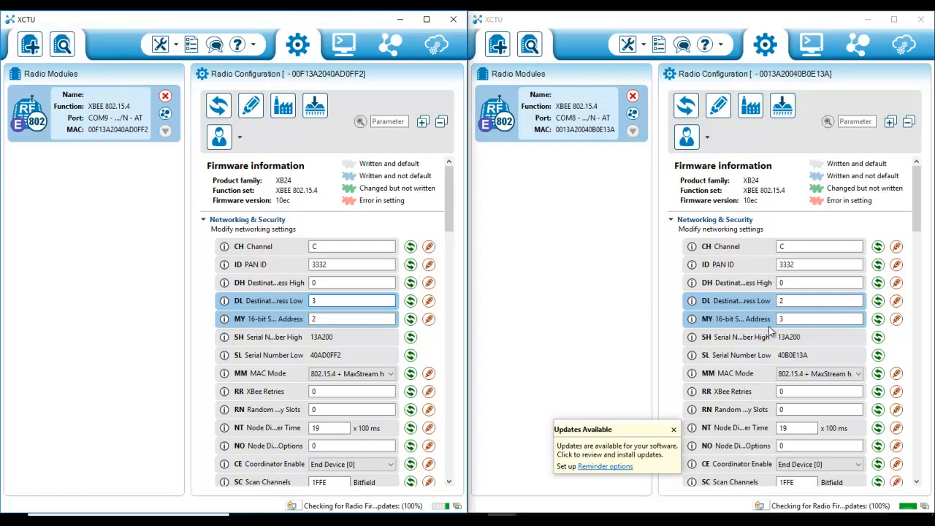
click(778, 319)
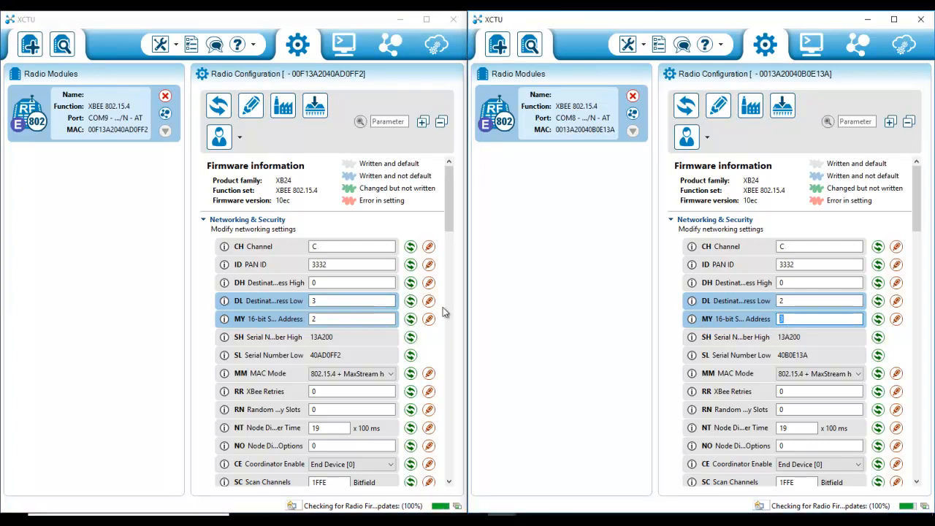
Step: Set the second module's DL destination address low to 2
click(803, 302)
text(2)
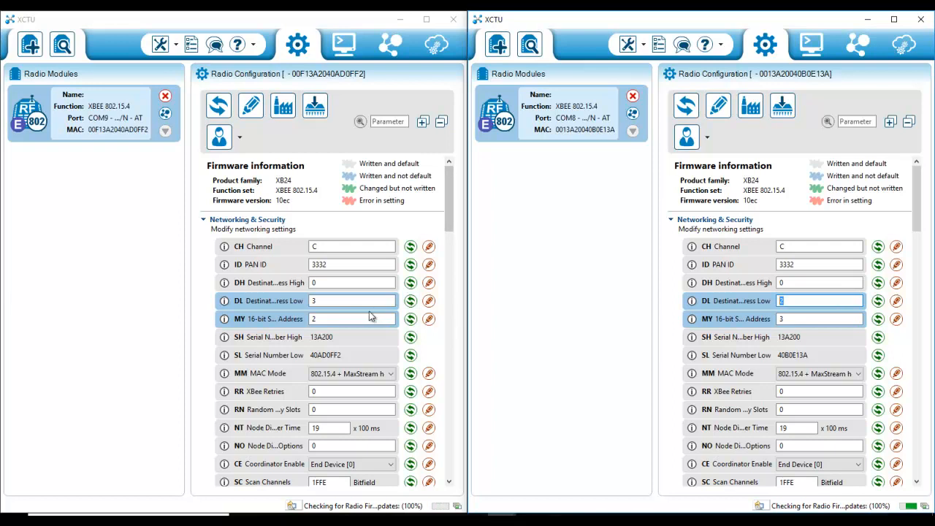
drag(337, 319, 305, 323)
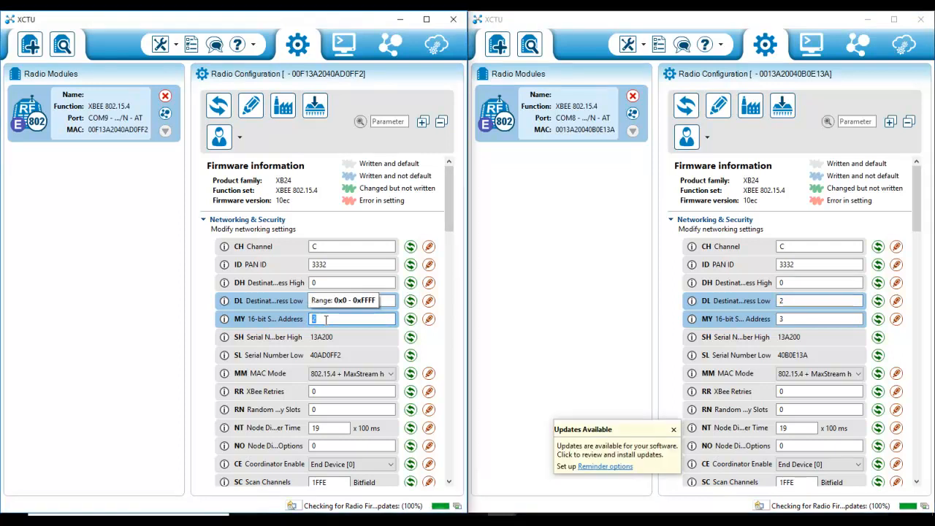
click(121, 284)
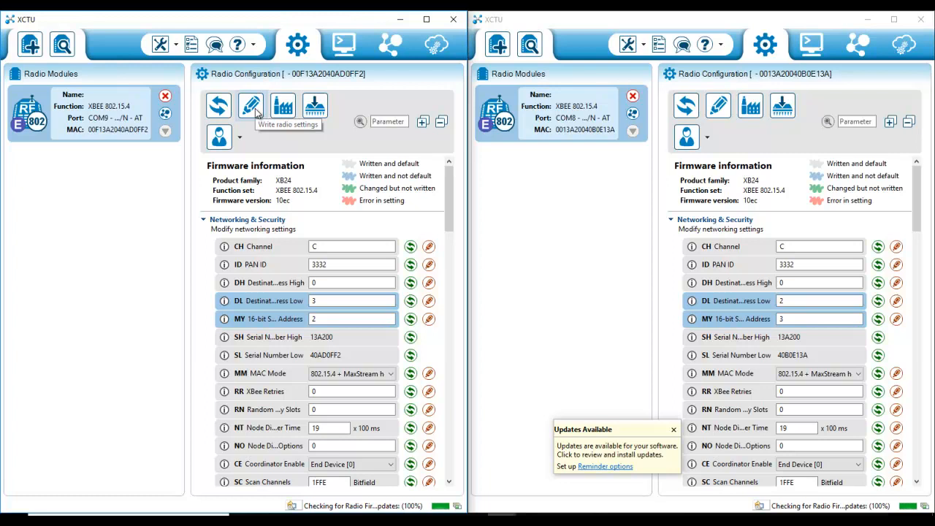
Step: Switch both windows to console mode and open the serial connection for each module
click(344, 42)
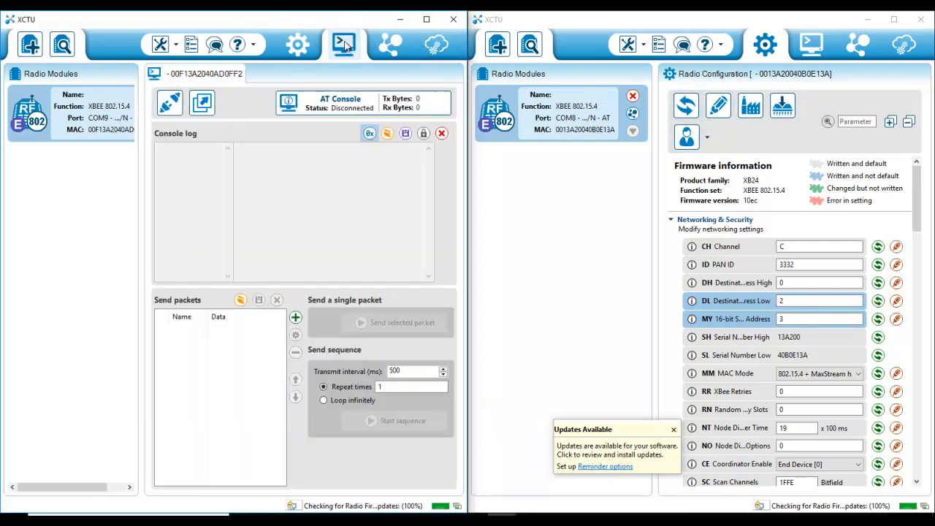
click(812, 42)
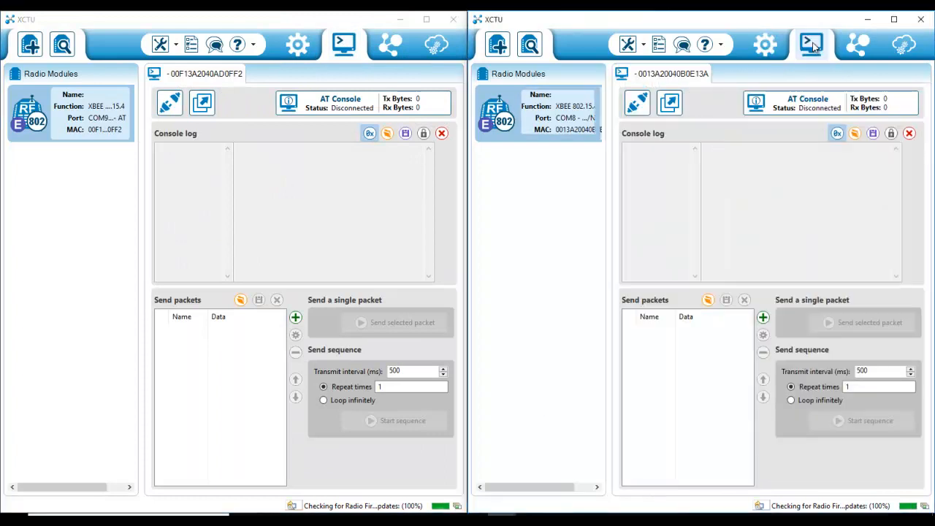
click(169, 106)
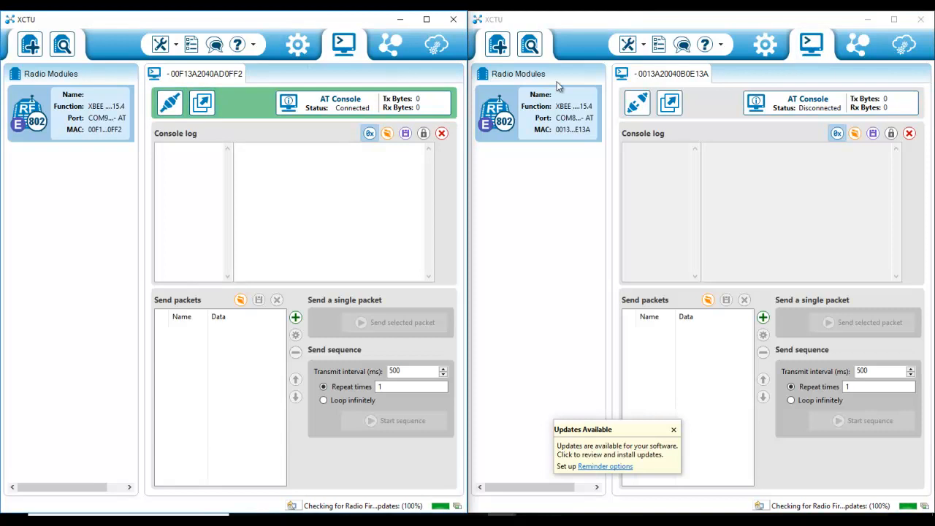
click(636, 106)
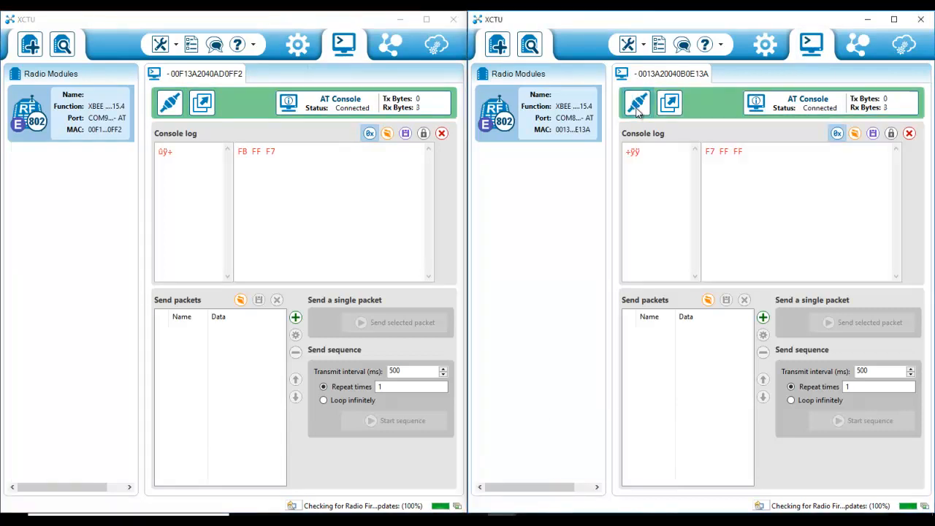
Step: Clear the console logs of both modules, confirming each clear
click(441, 133)
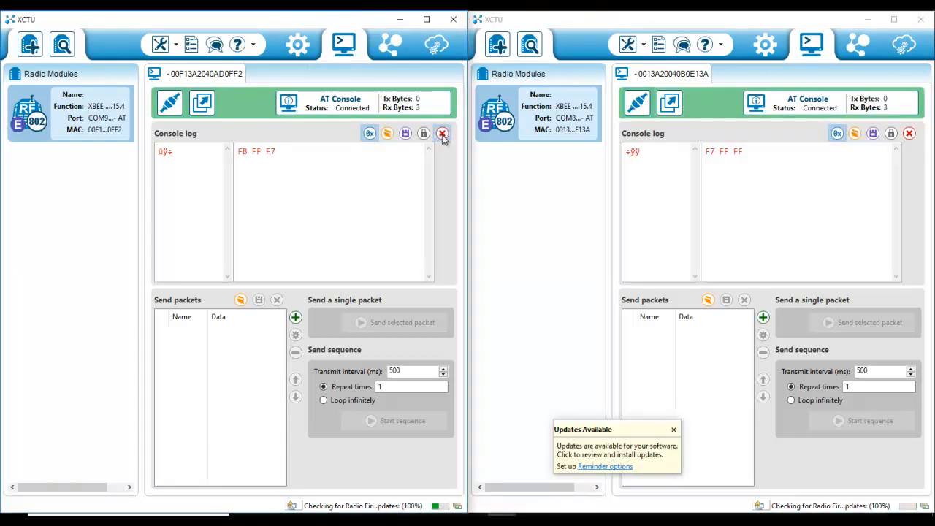
click(293, 274)
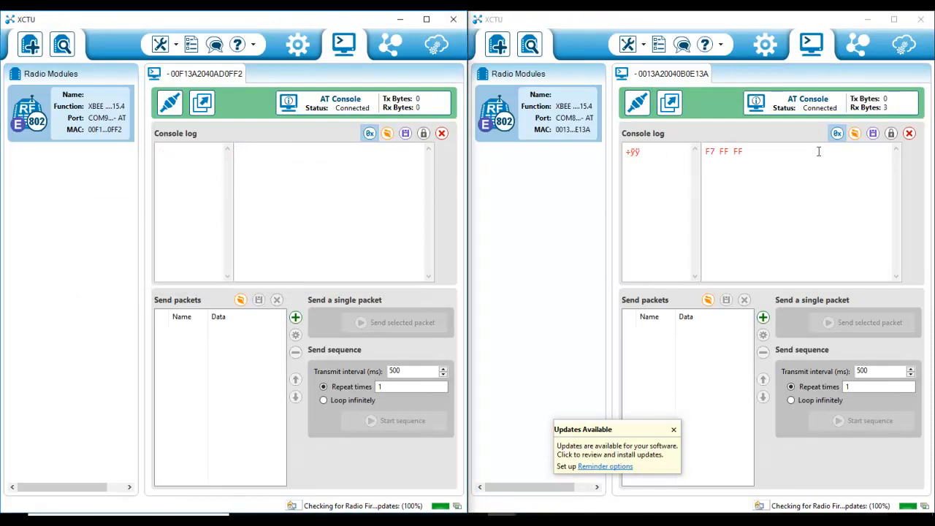
click(909, 134)
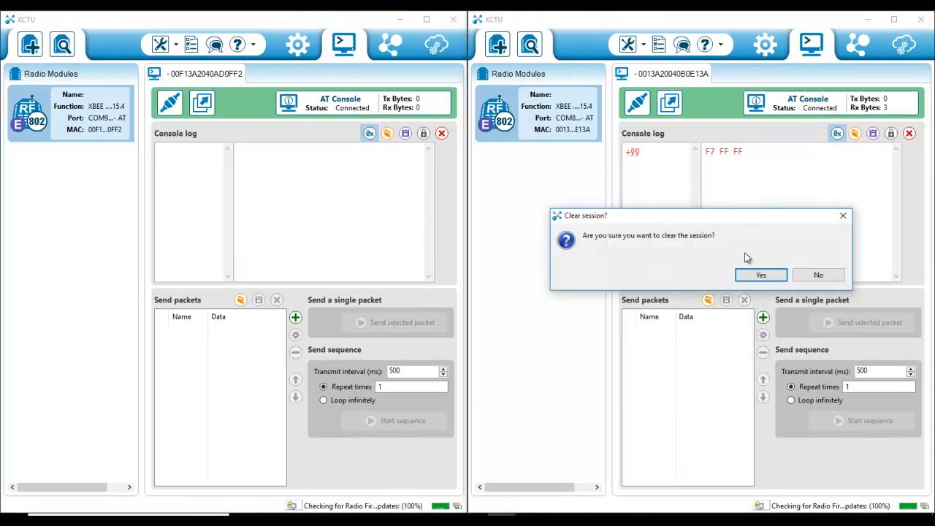
click(759, 274)
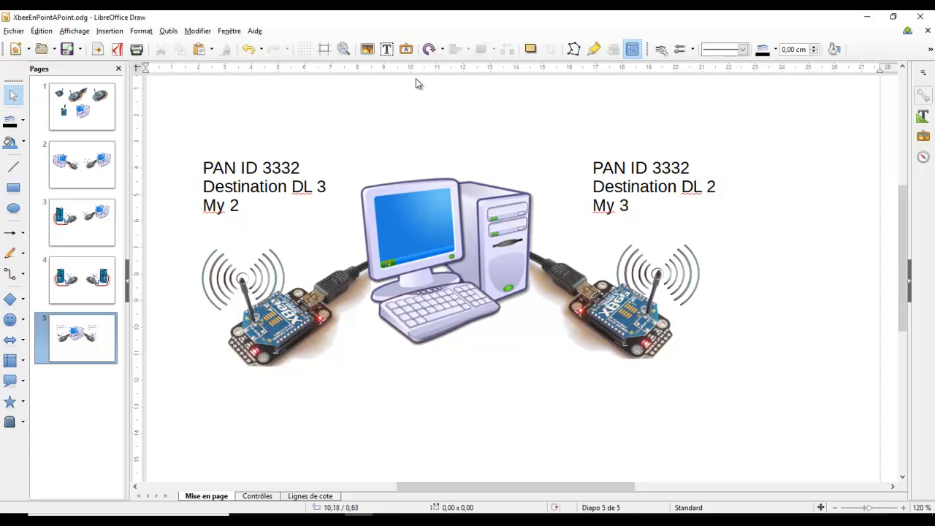
Step: Send the text bonjour from the first module's console
key(ctrl+s)
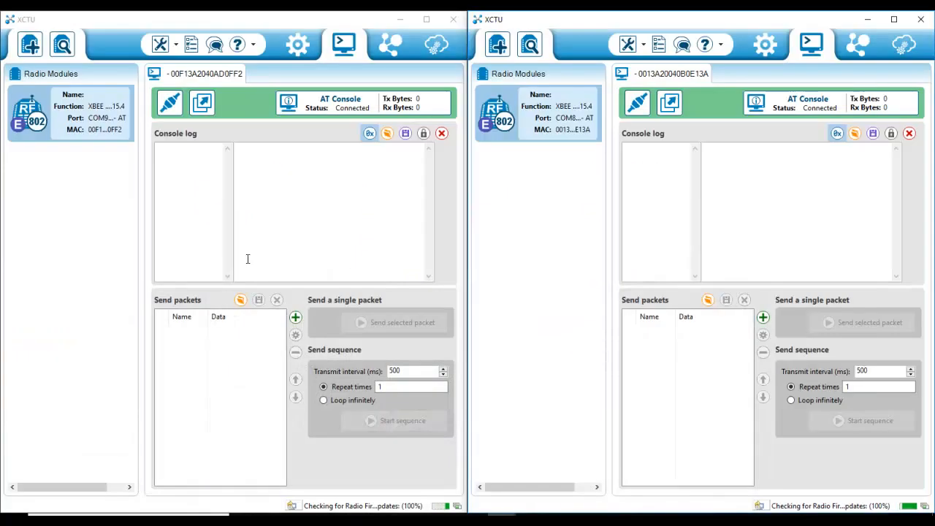
click(184, 160)
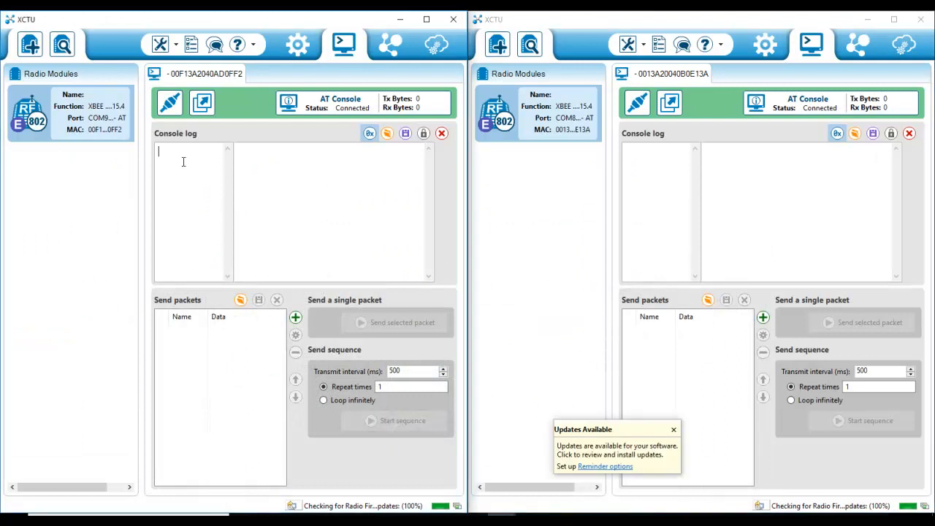
text(bonjour)
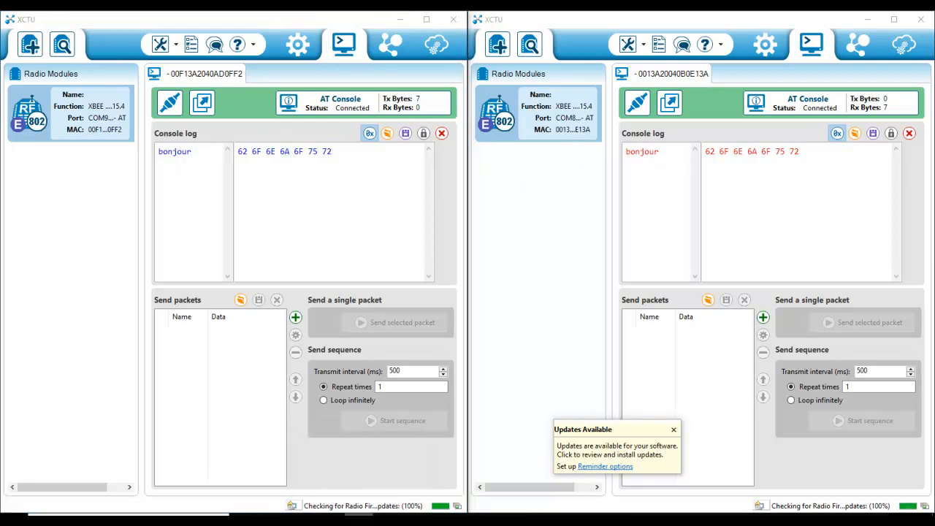
right_click(358, 516)
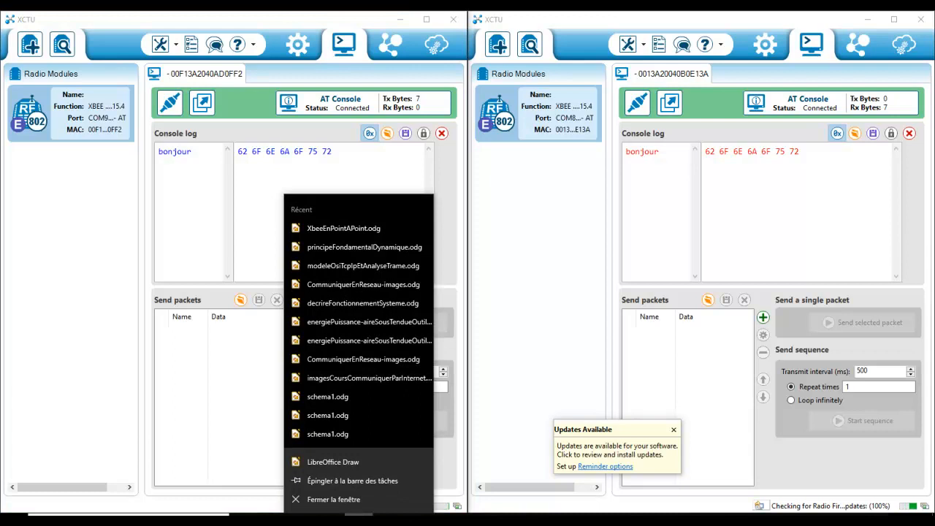
click(357, 461)
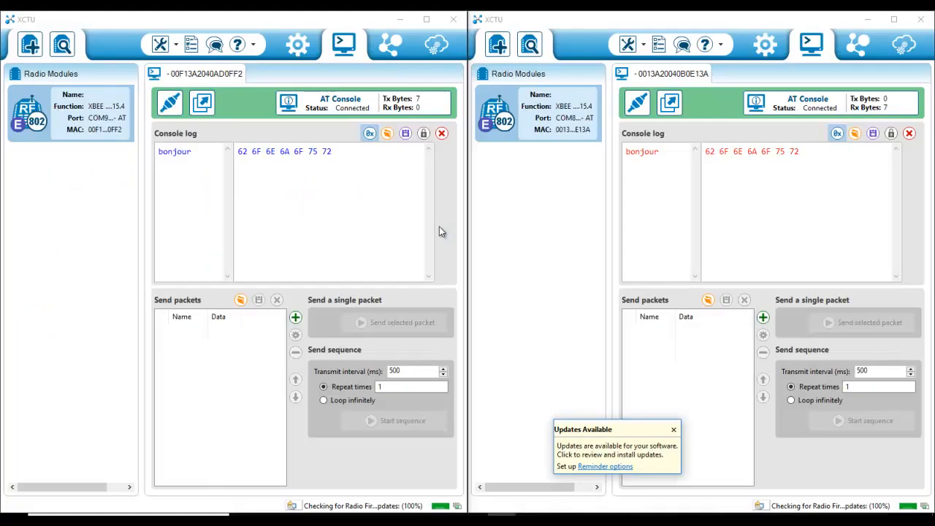
click(243, 152)
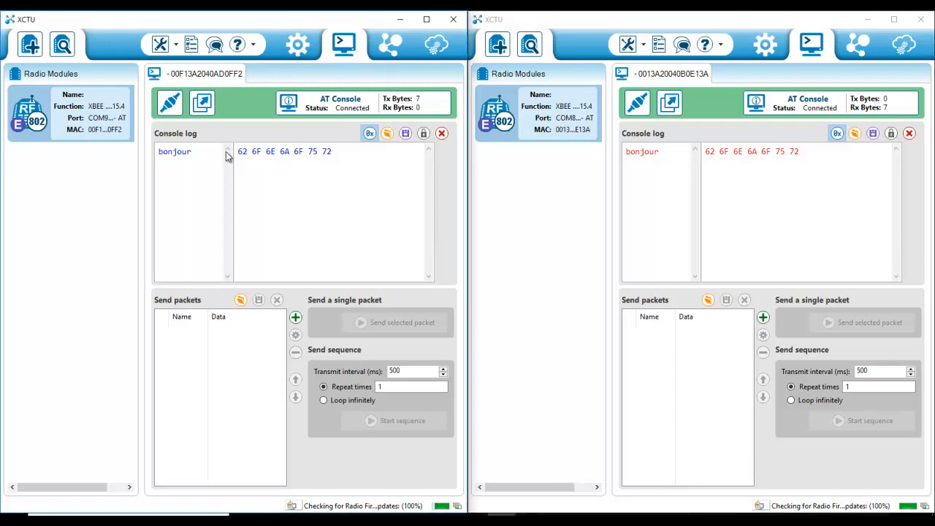
double_click(243, 152)
double_click(255, 152)
click(184, 156)
click(196, 152)
Step: Send a line break and the text bonsoir from the second module's console
click(665, 151)
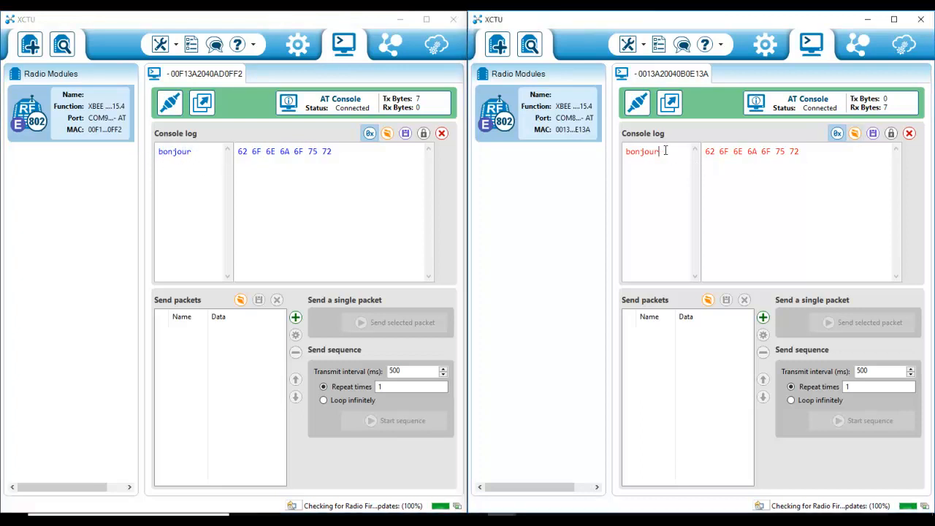
key(Return)
text(bonsoir)
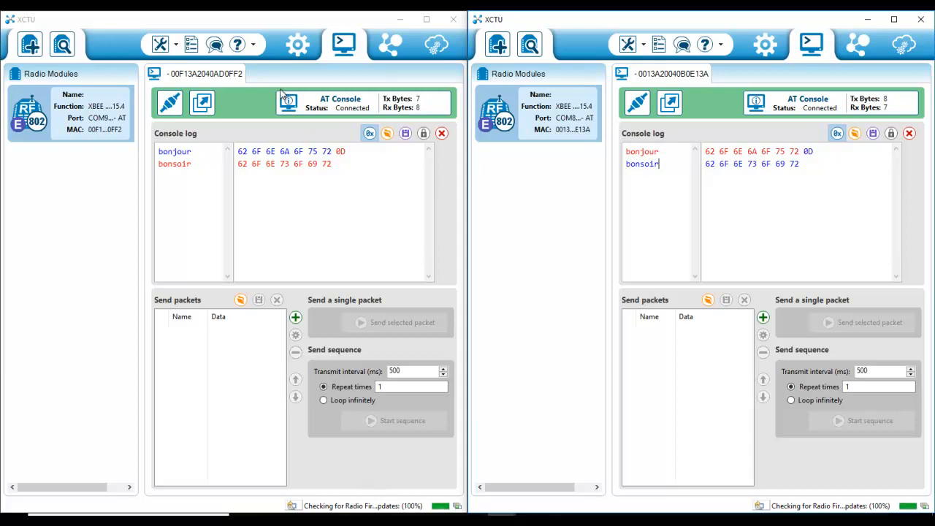
Step: Review both modules' configurations, then close the serial connection of both consoles
click(298, 46)
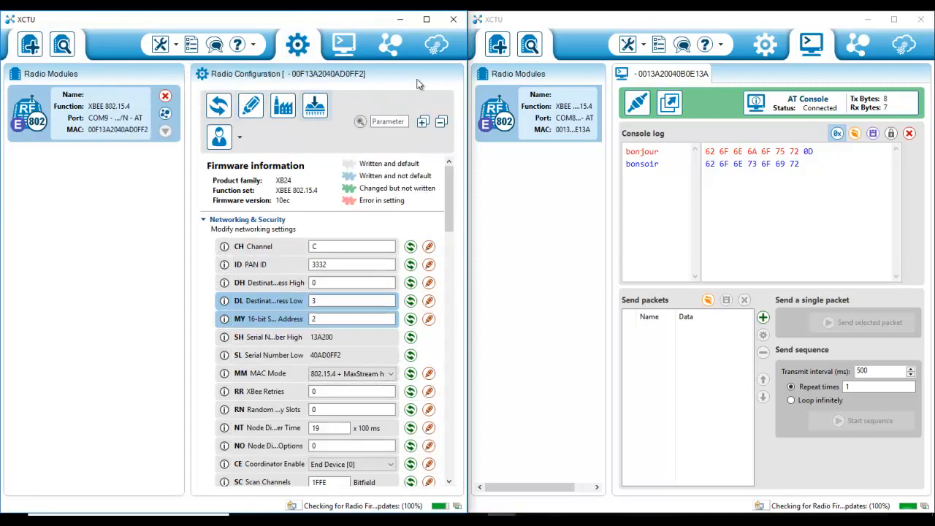
click(761, 49)
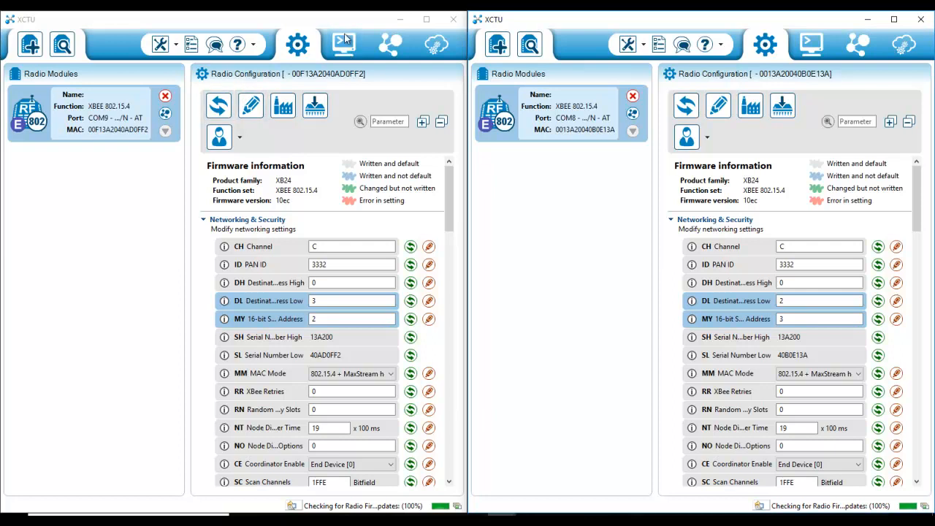
click(346, 44)
click(174, 102)
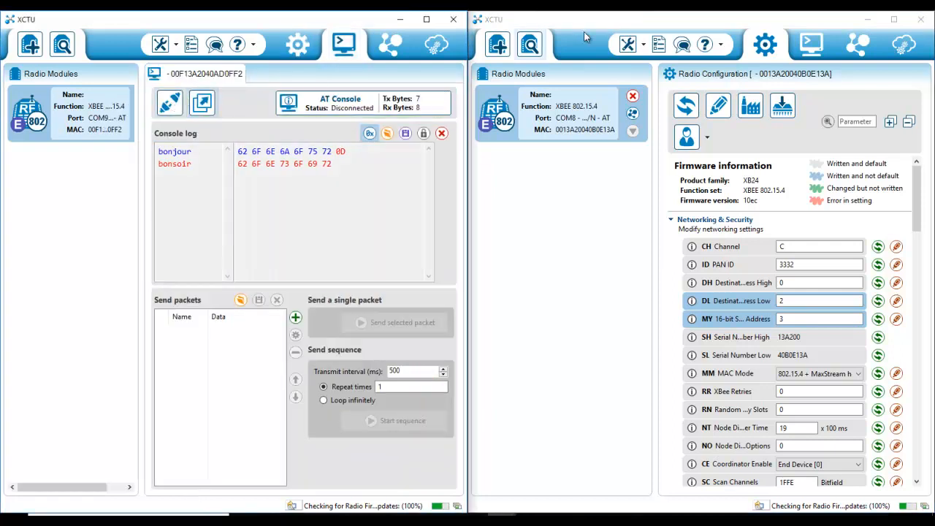
click(809, 43)
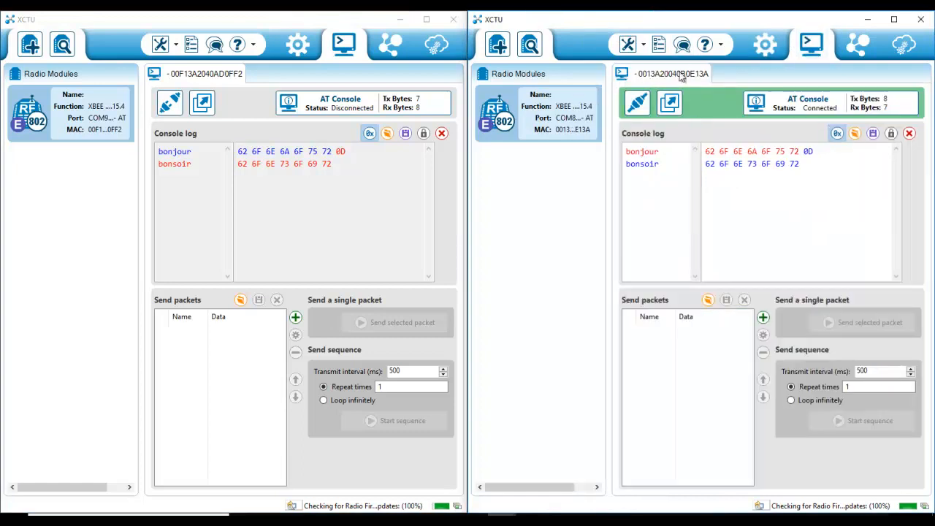
click(636, 104)
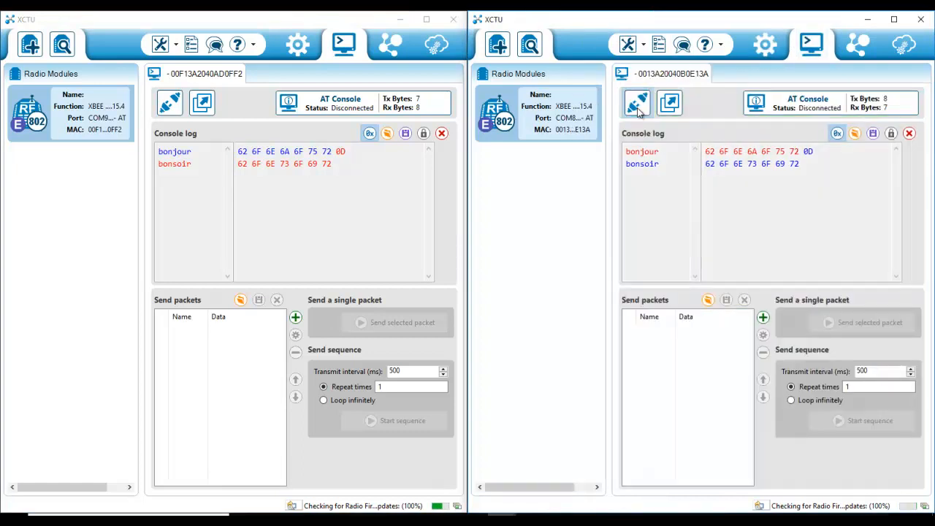
Step: Set the first module's MY 16-bit source address to 4
click(298, 54)
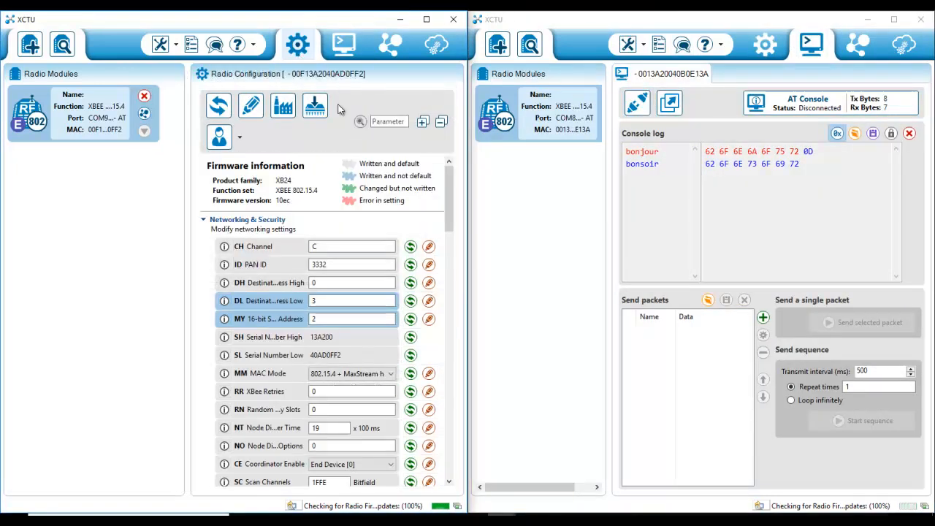
double_click(331, 319)
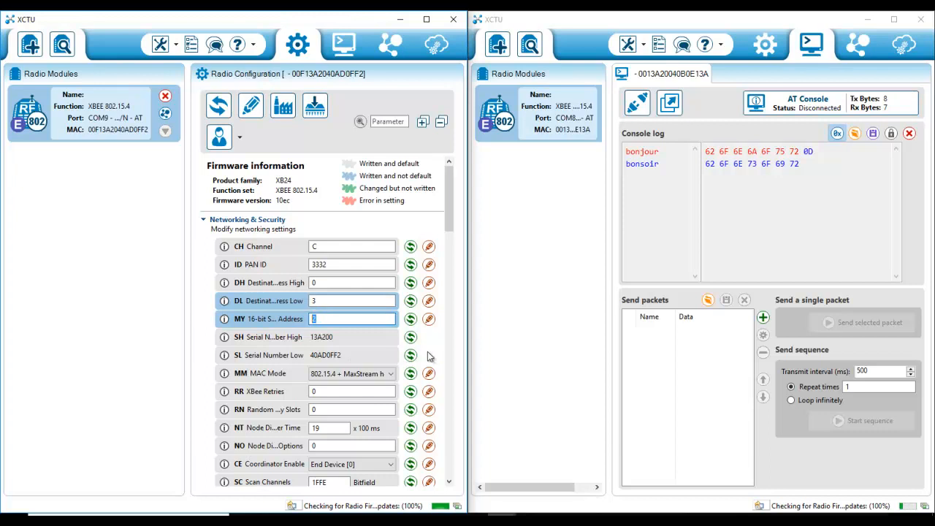
text(4)
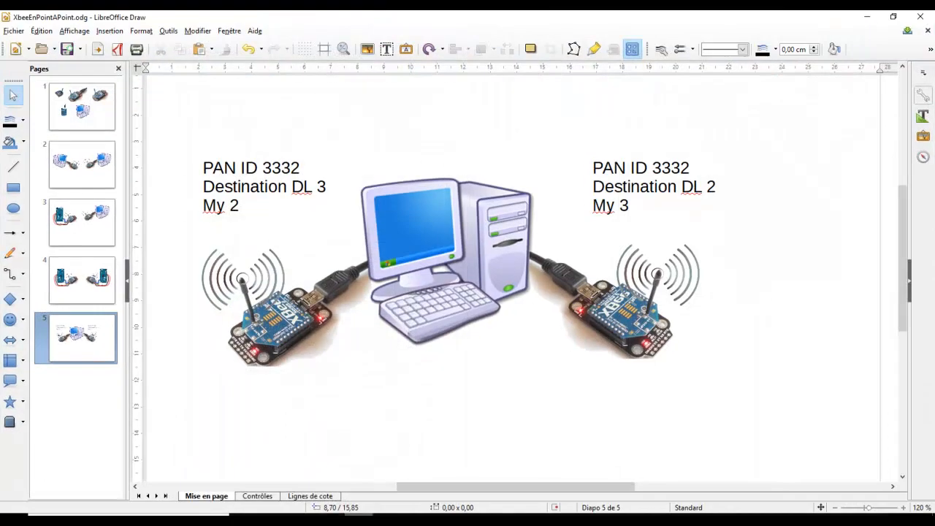
Step: Change the first module's label on the diagram slide to My 4
click(236, 206)
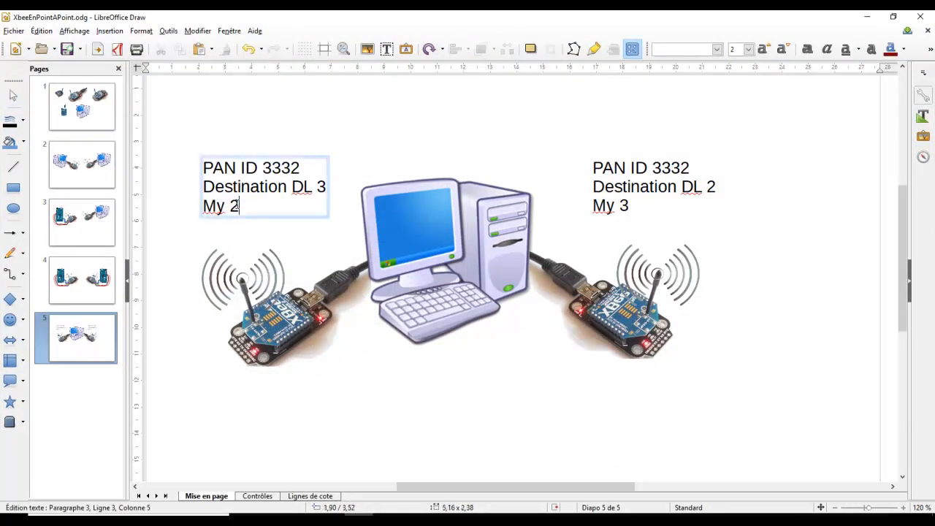
key(BackSpace)
text(4)
click(336, 432)
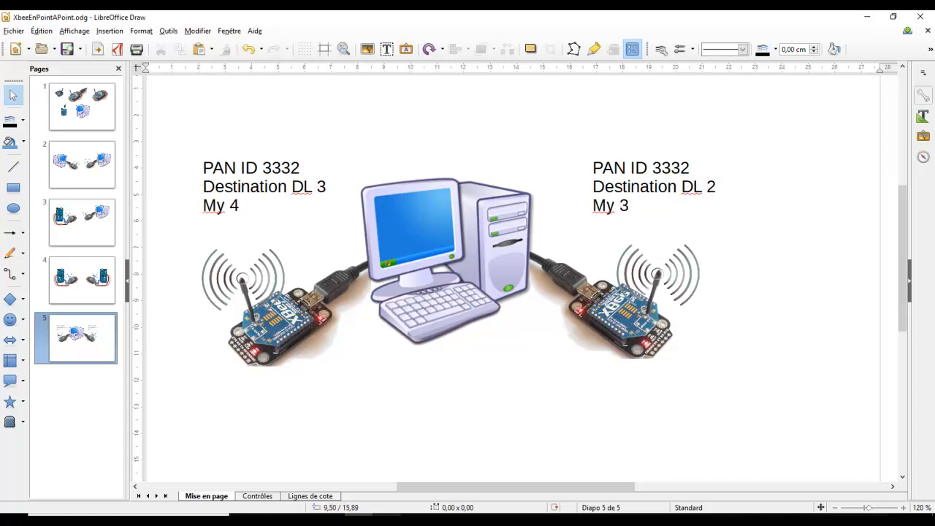
Step: Write the changed settings to the first module
click(357, 520)
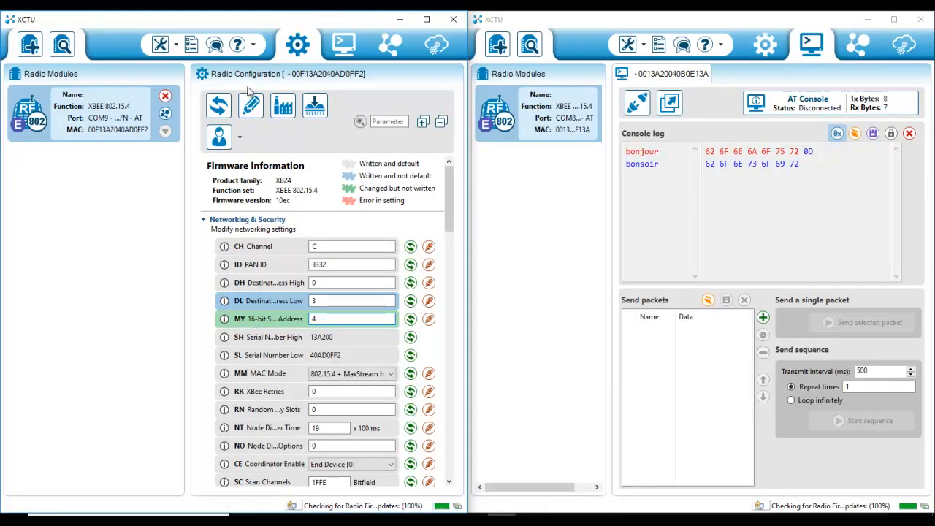
click(252, 110)
Step: Switch the first window to console mode and clear its console log
click(344, 44)
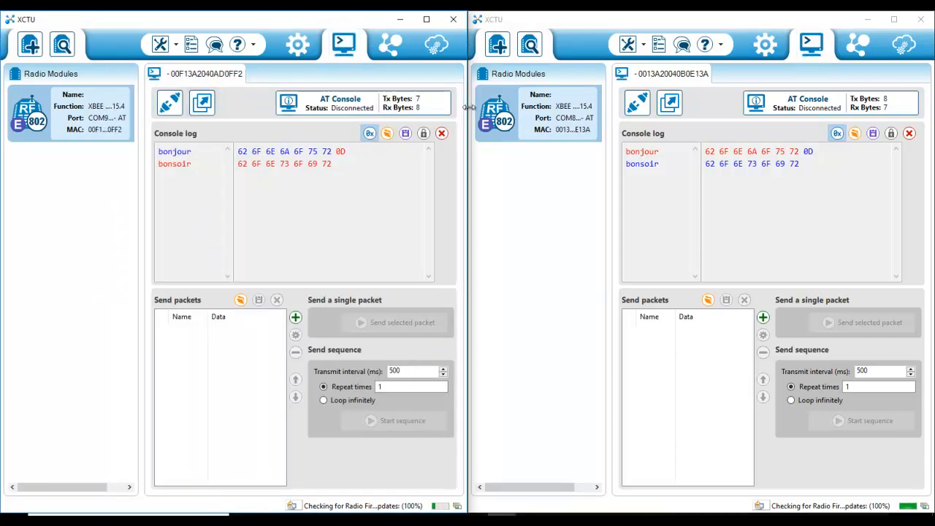
click(442, 133)
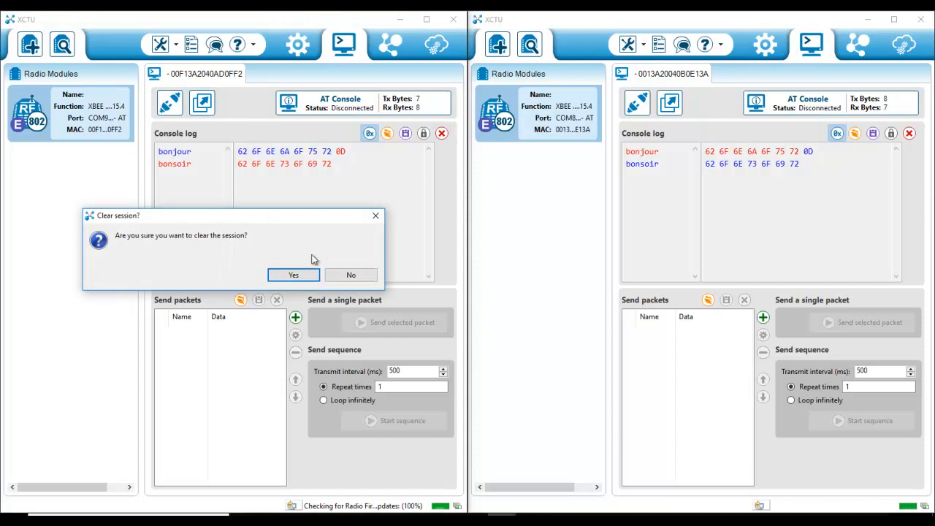
click(292, 276)
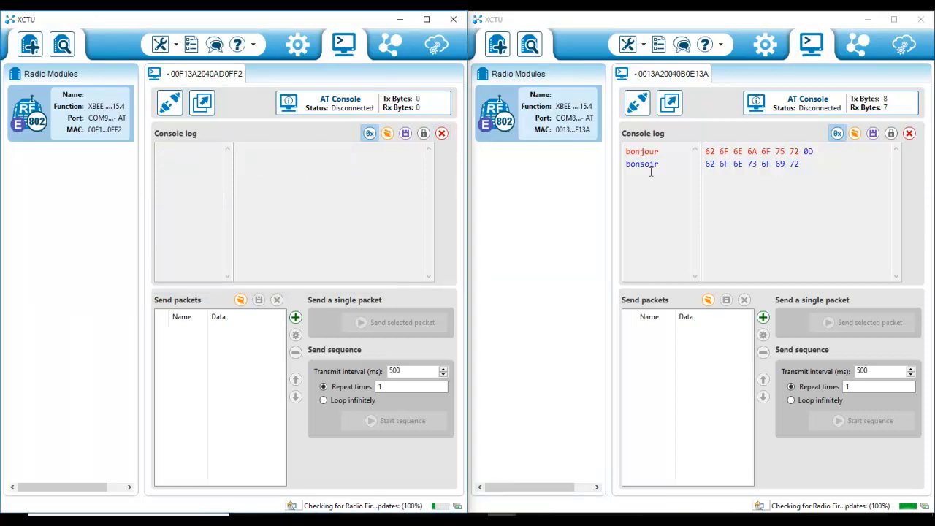
Step: Clear the second module's console log and open its serial connection
click(909, 133)
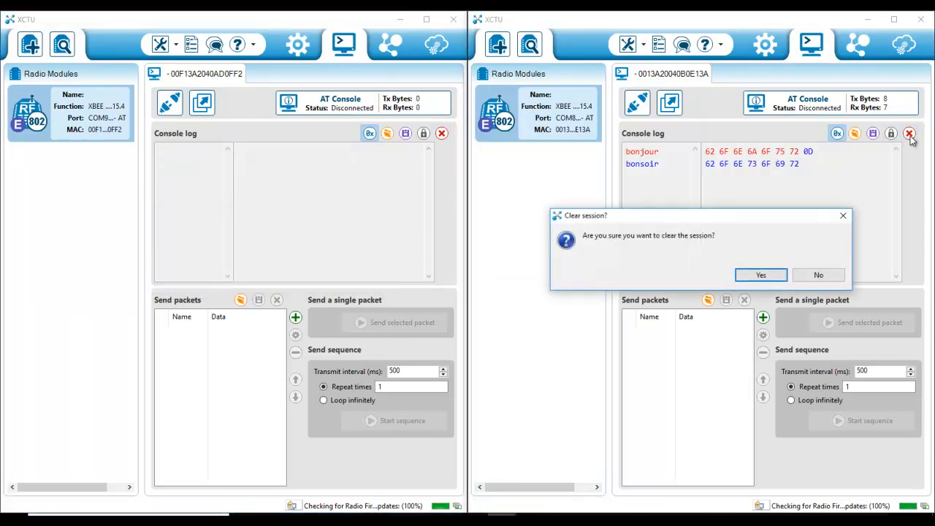
click(763, 275)
click(637, 106)
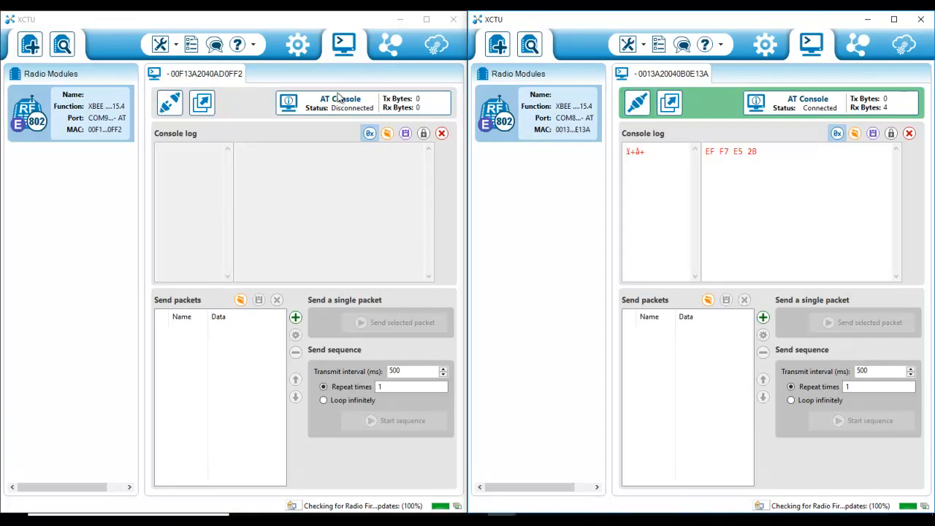
Step: Open the first module's serial connection and clear the second module's console log
click(172, 106)
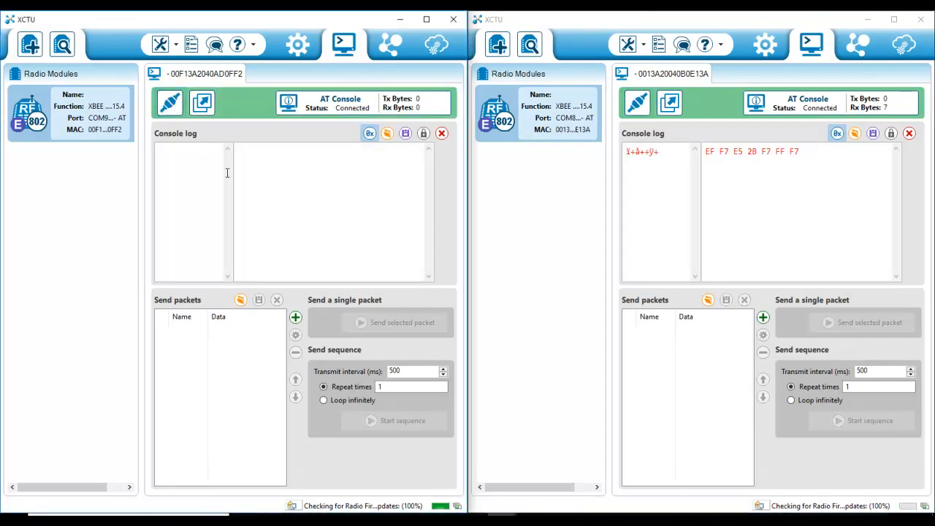
click(908, 134)
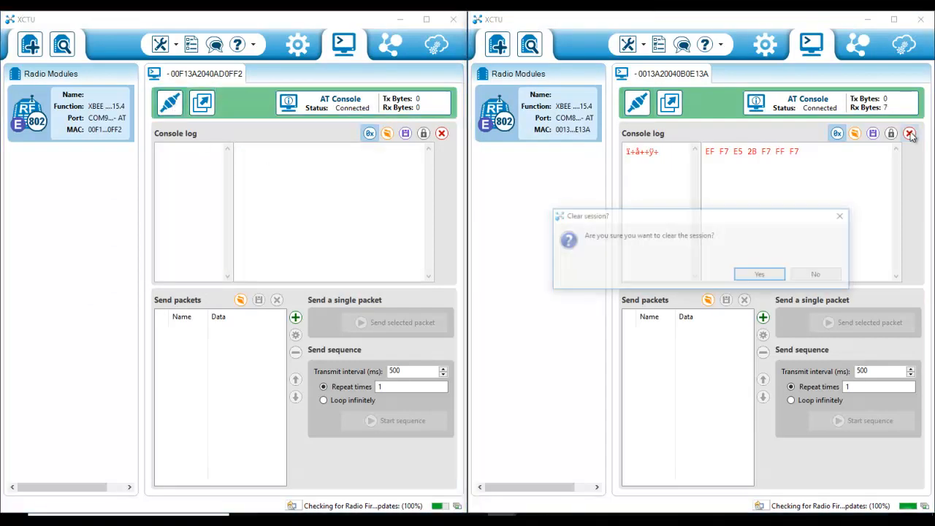
click(762, 274)
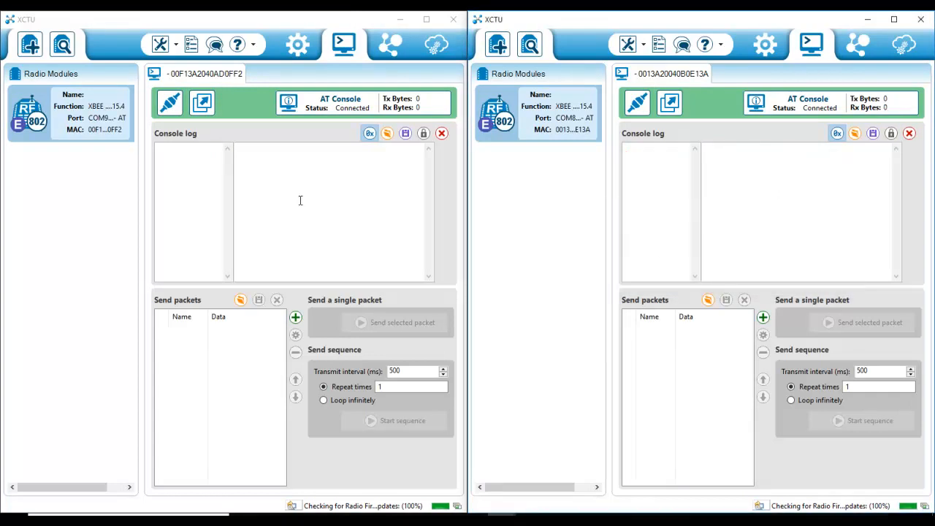
Step: Send bonjour from the first module's console and bonsoir from the second module's console
click(194, 161)
text(bonjour)
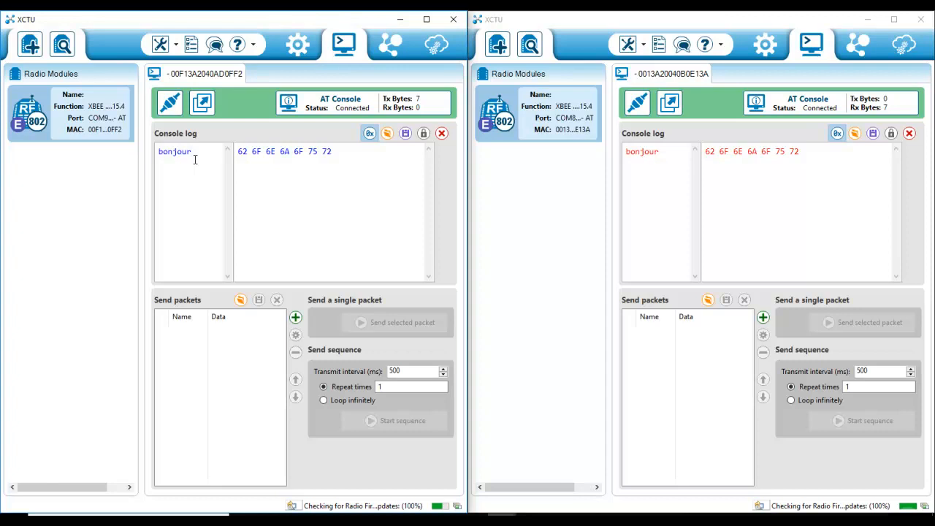
click(661, 170)
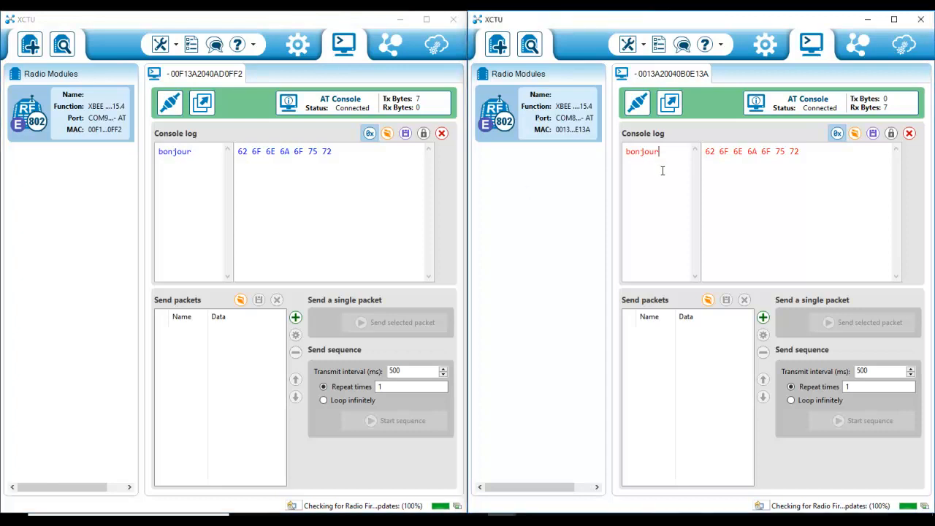
text(bonsoir)
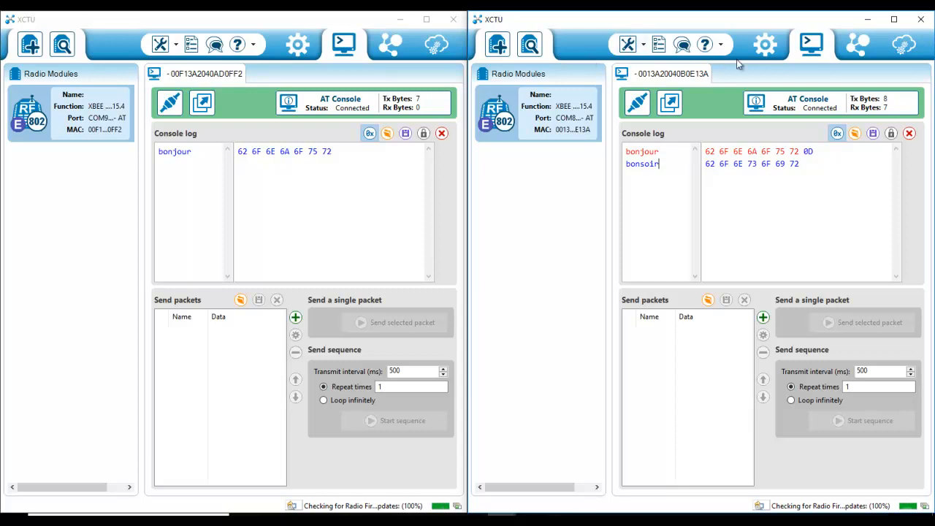
Step: Set the second module's 16-bit source address (MY) to 4 and write it to the module
click(765, 46)
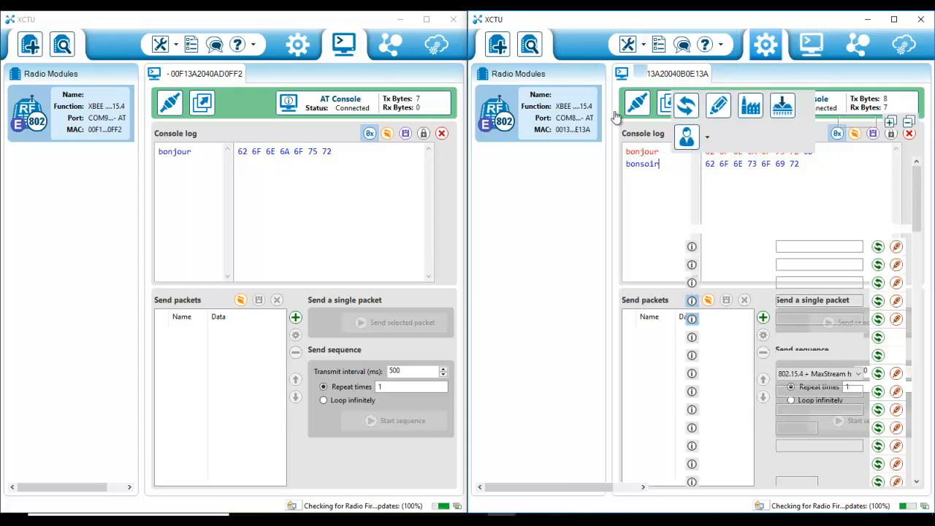
click(778, 319)
text(4)
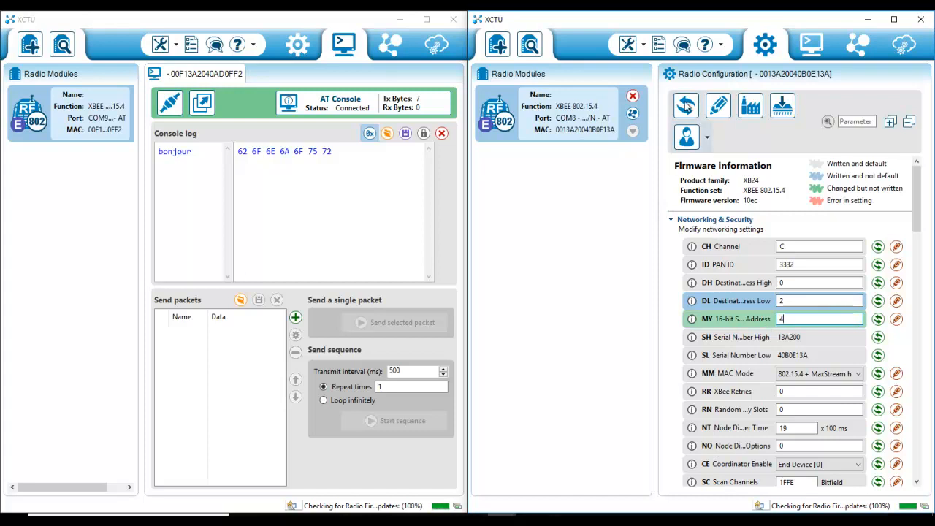
click(719, 107)
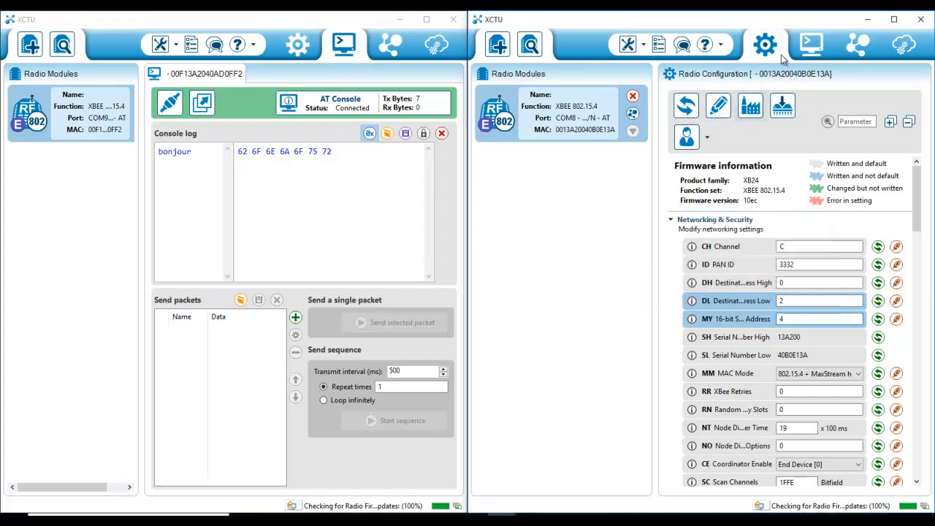
Step: Switch the second window to console mode, clear its console log and send bon
click(812, 44)
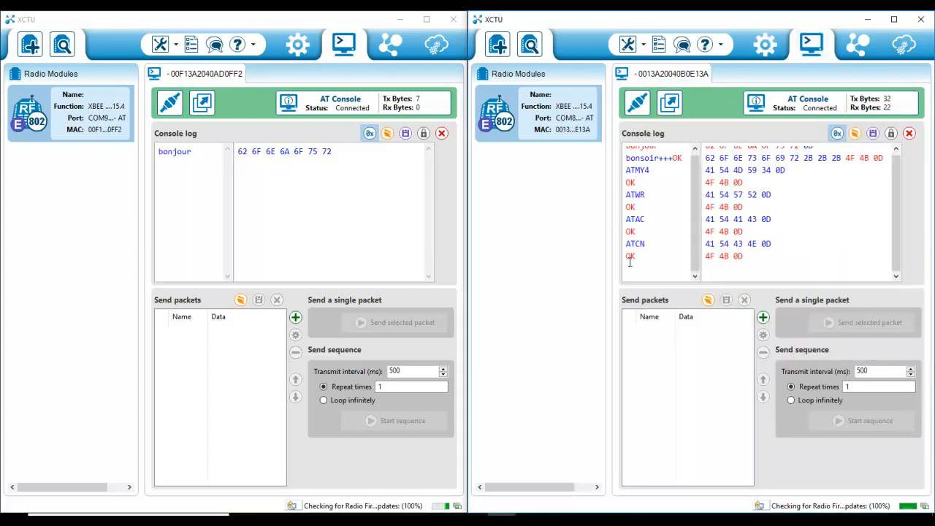
click(909, 134)
click(761, 276)
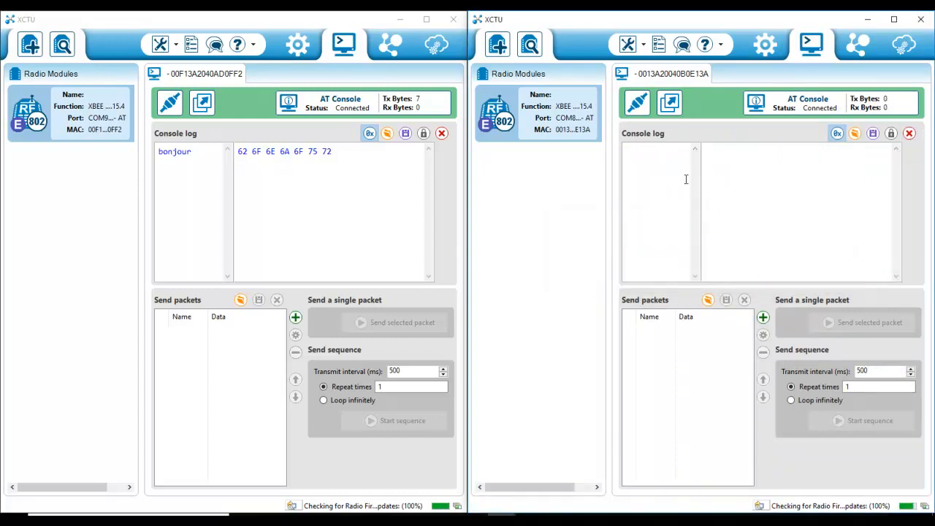
text(bon)
Step: Close the second module's serial connection and try writing its settings from configuration mode
click(639, 104)
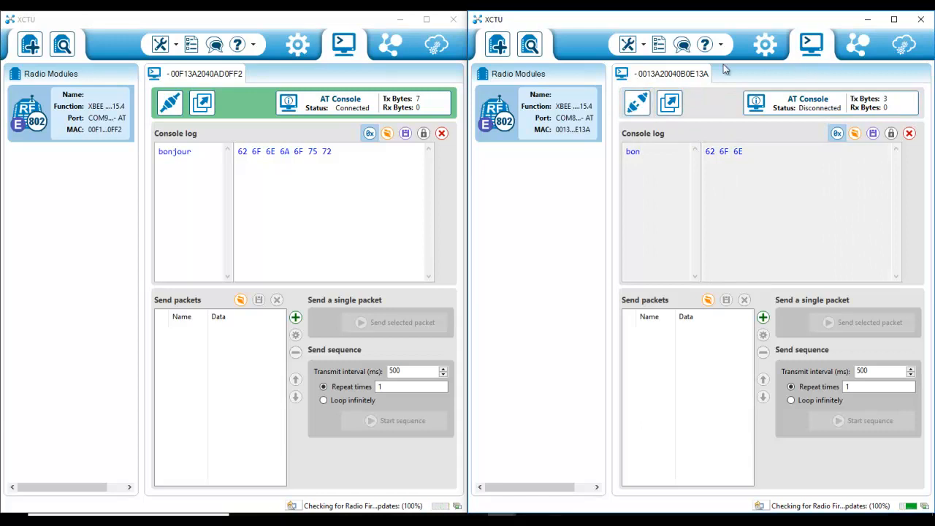
click(764, 45)
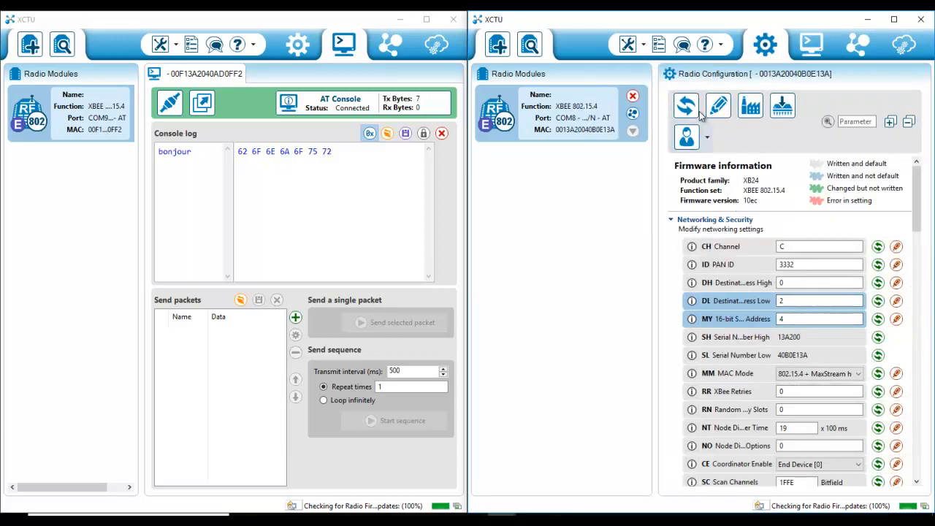
click(719, 107)
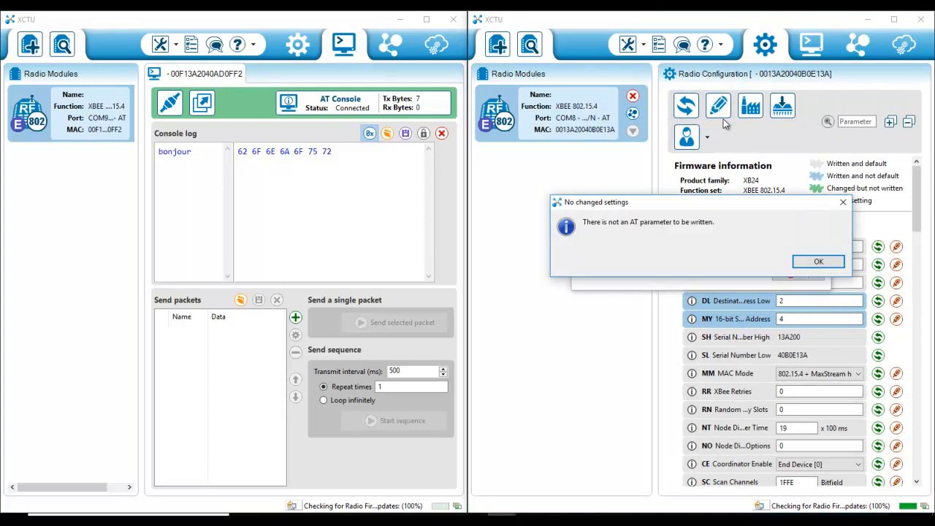
click(817, 261)
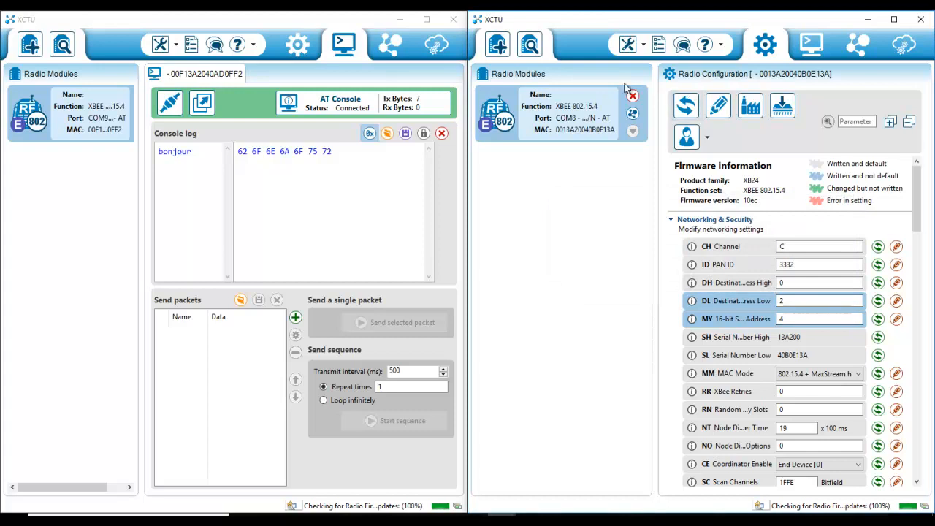
Step: Close the first module's serial connection and retry writing the second module's settings
click(169, 108)
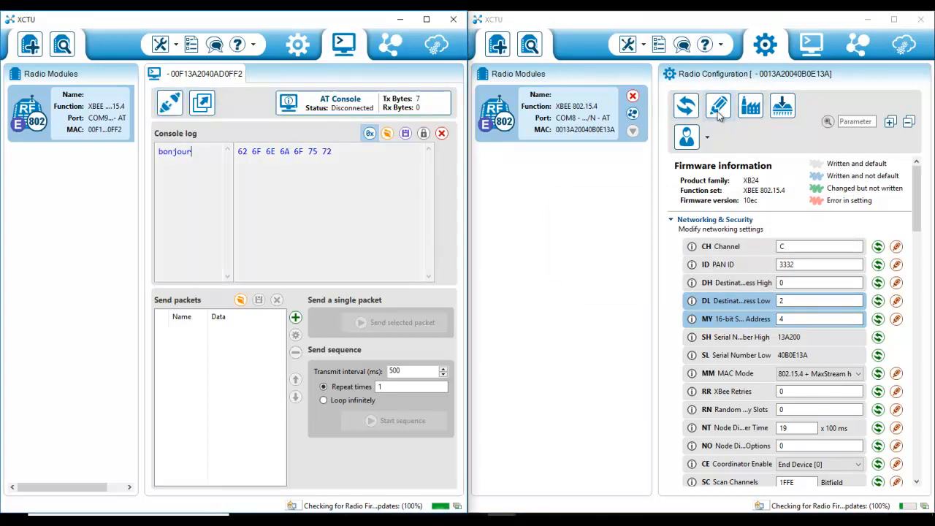
click(718, 108)
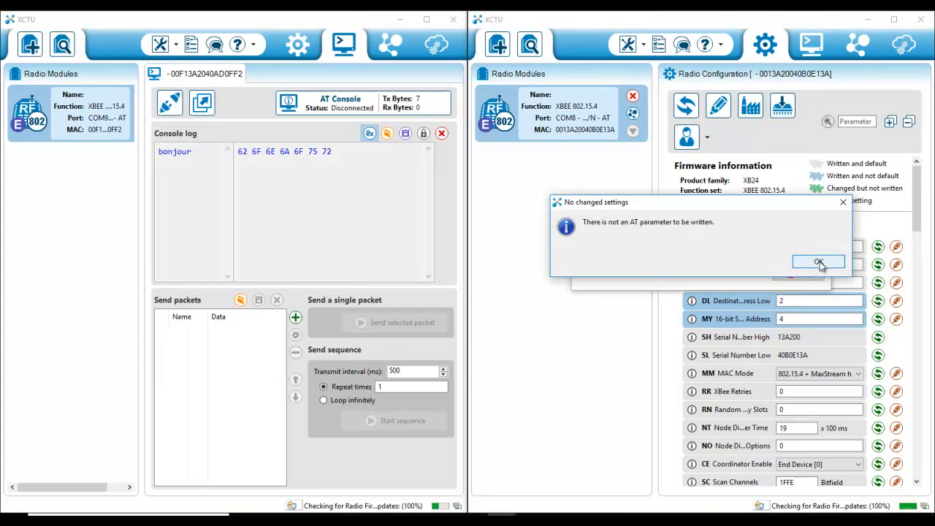
click(819, 263)
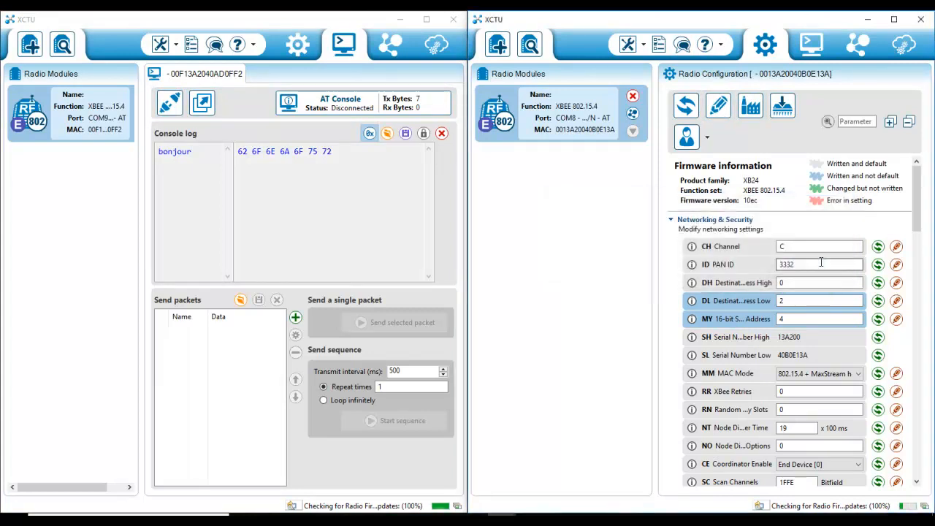
Step: Switch the first window to configuration mode and inspect its 16-bit source address
click(384, 158)
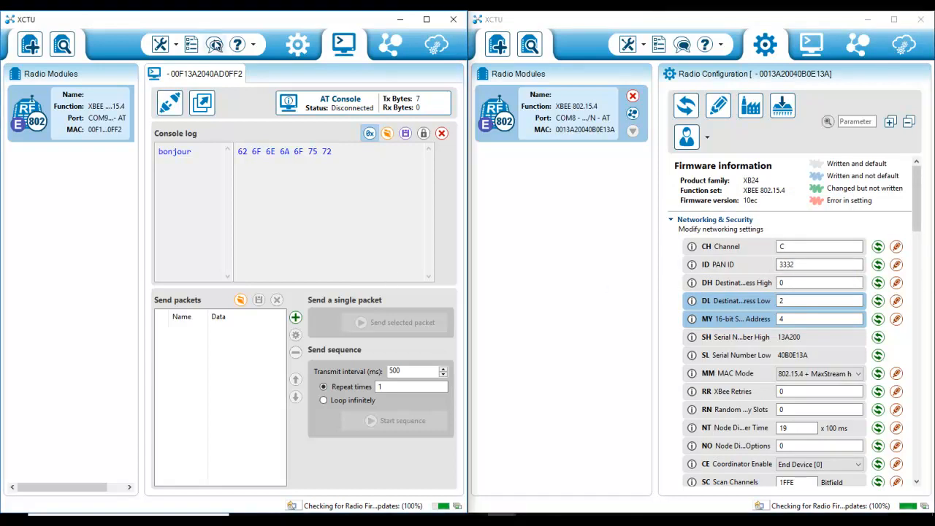
click(297, 44)
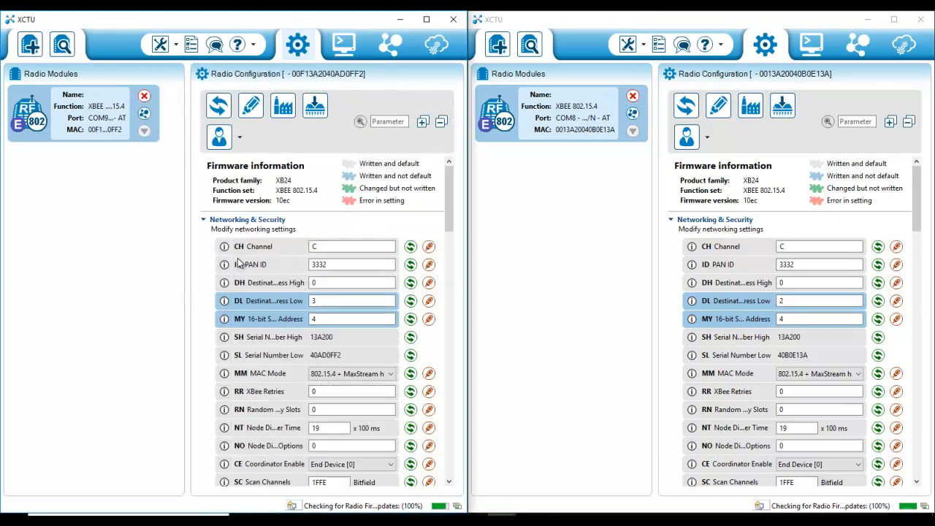
double_click(347, 319)
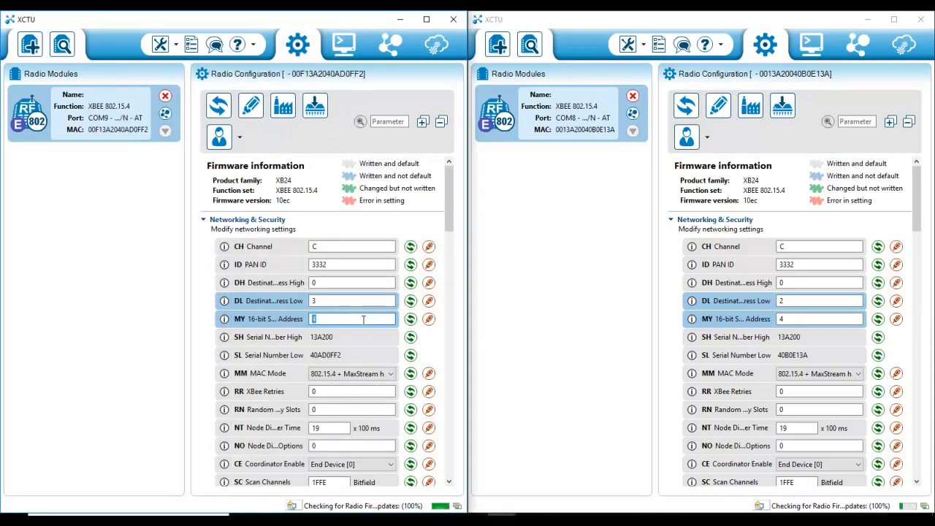
Step: Set the second module's 16-bit source address to 3 and its destination address low to 4
double_click(806, 320)
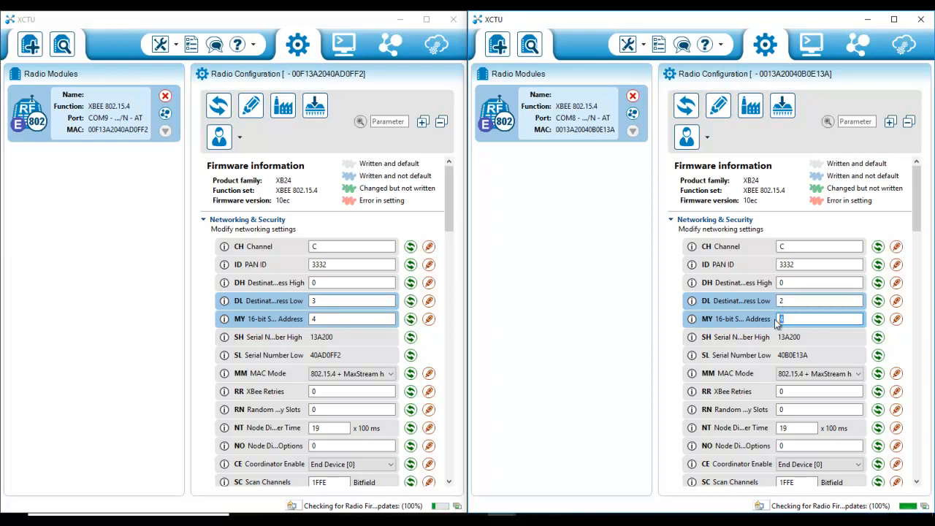
text(3)
double_click(780, 300)
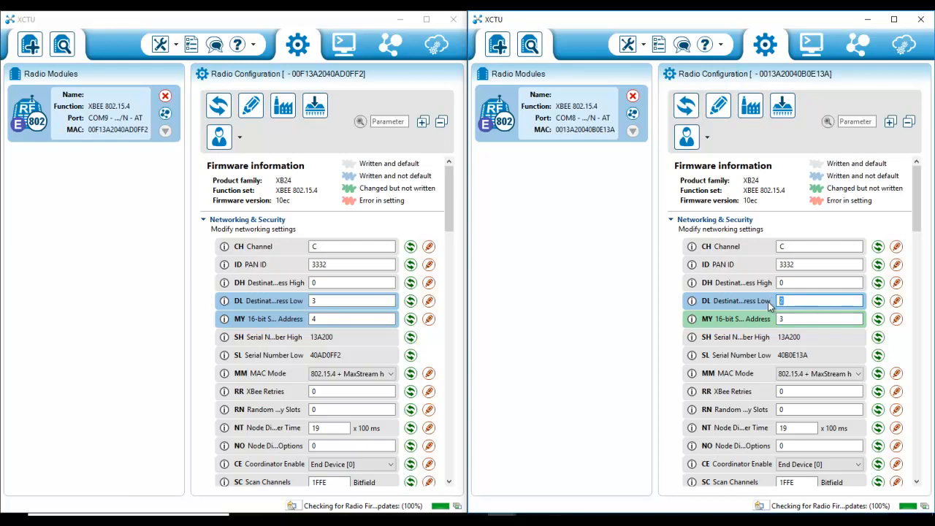
text(4)
Step: Write the settings to the second module, switch both windows to console mode and reopen both connections
click(719, 113)
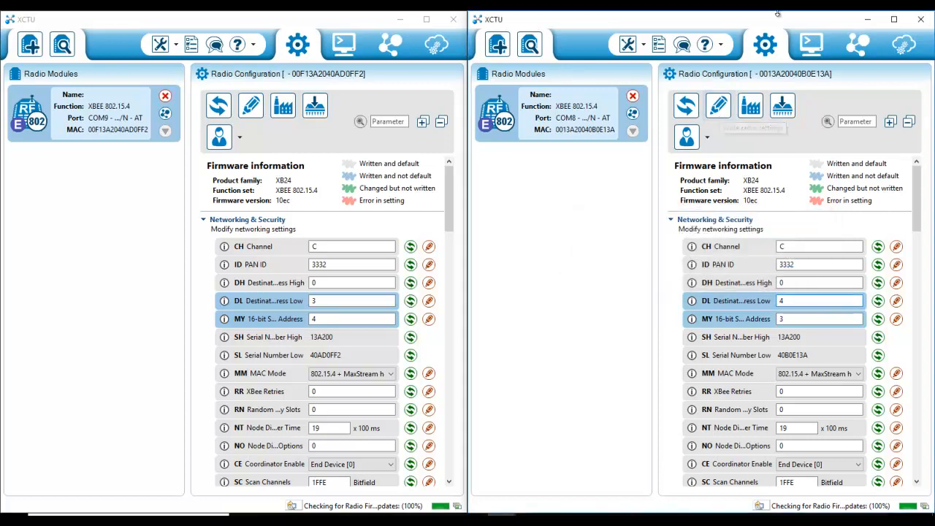
click(810, 43)
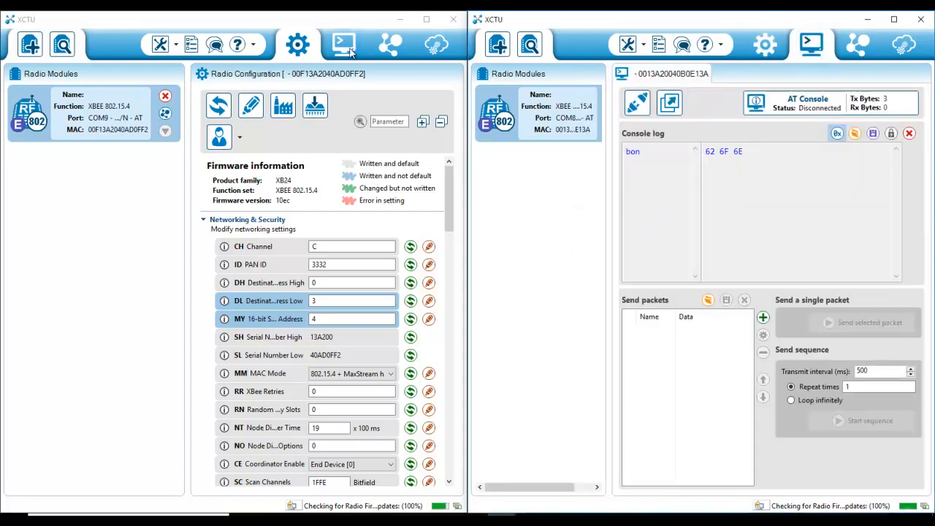
click(344, 44)
click(170, 102)
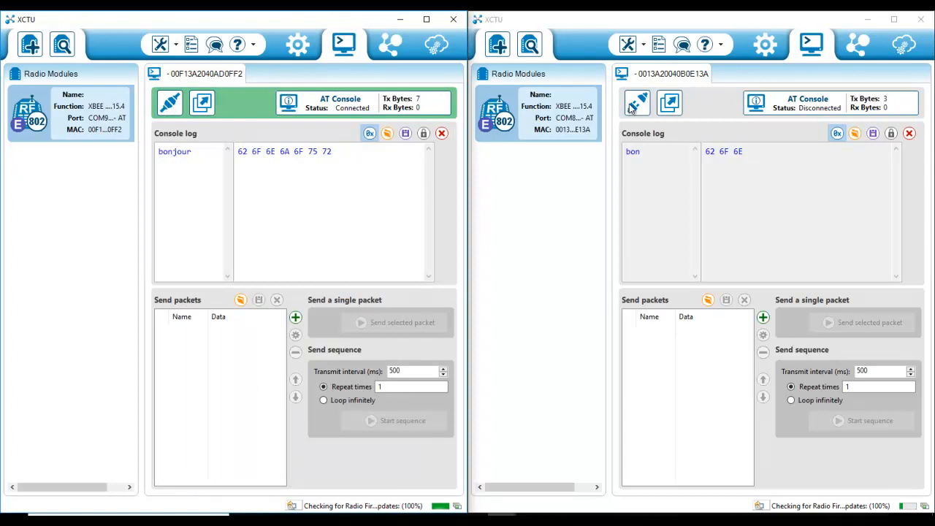
click(633, 106)
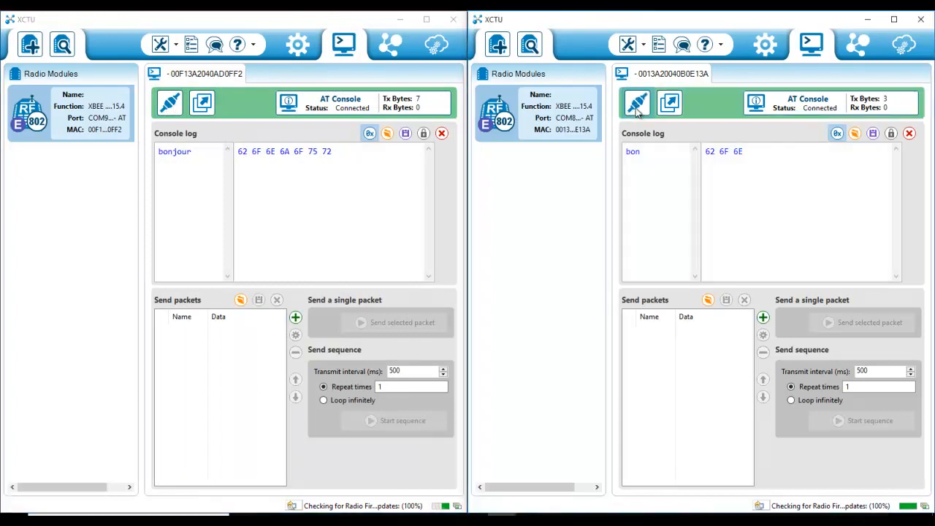
Step: Test the link by sending bonjour from the first console and bonsoir from the second console
click(217, 152)
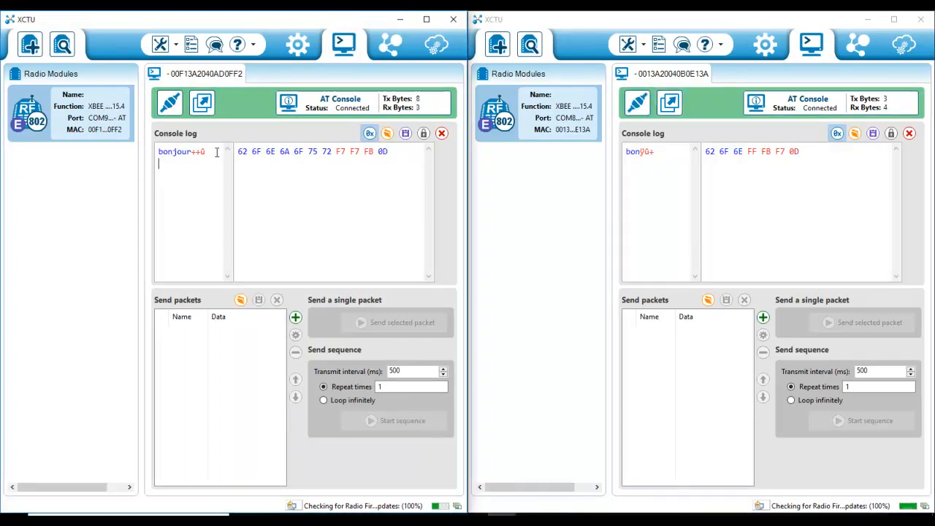
text(bonjour)
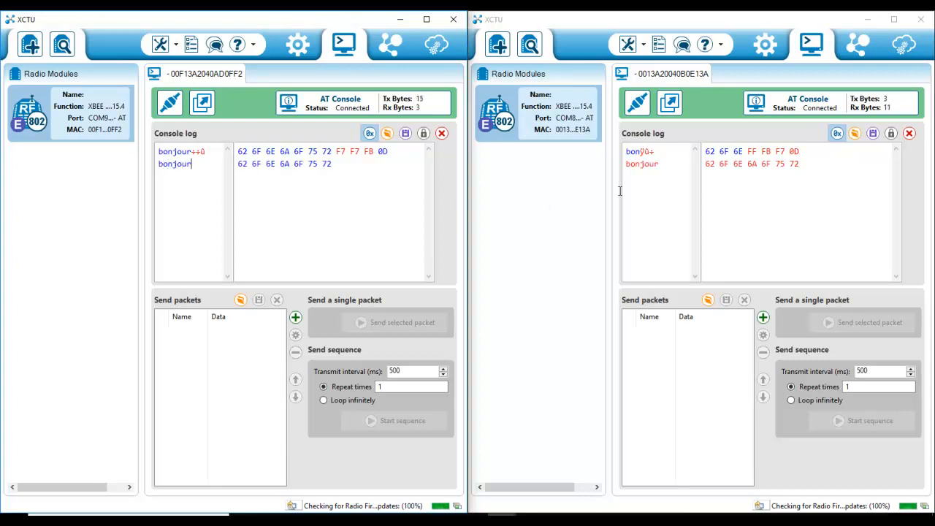
click(678, 171)
key(Return)
text(b)
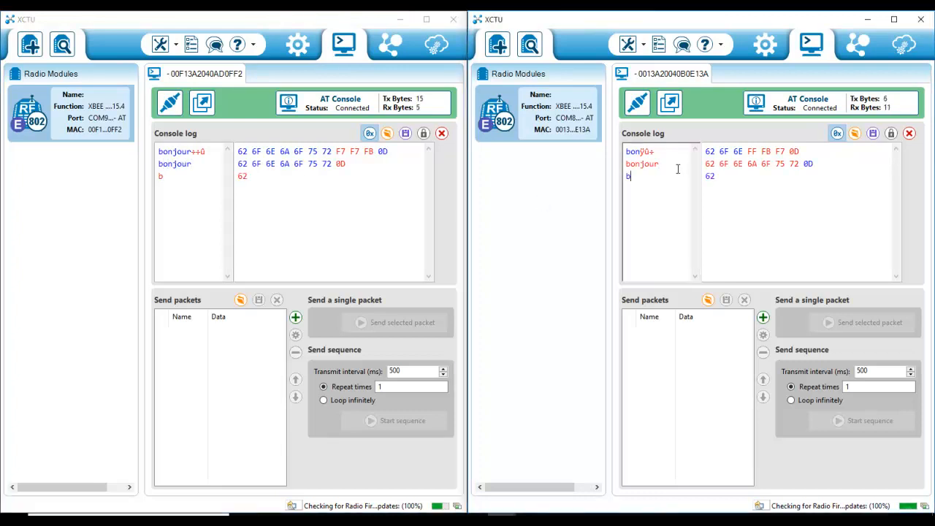
text(onsoir)
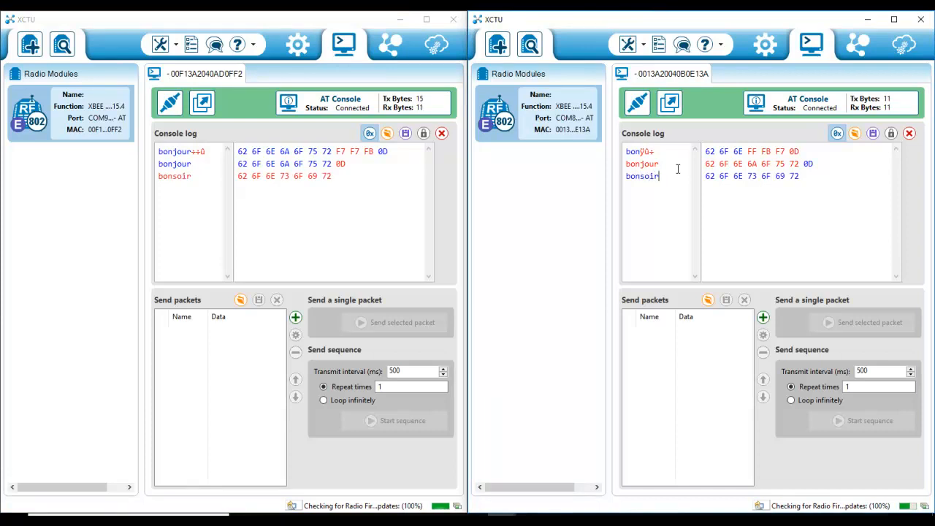